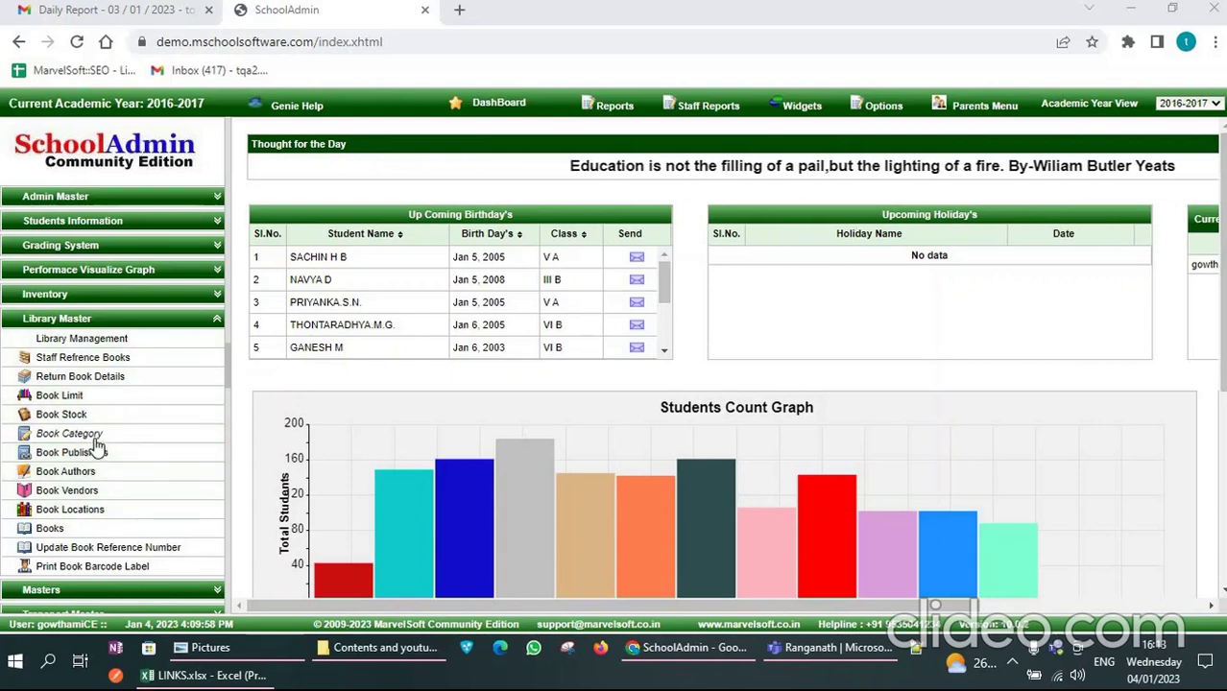
# View the six book categories, begin a 'Scientific' category, then discard it without saving.
pyautogui.click(94, 435)
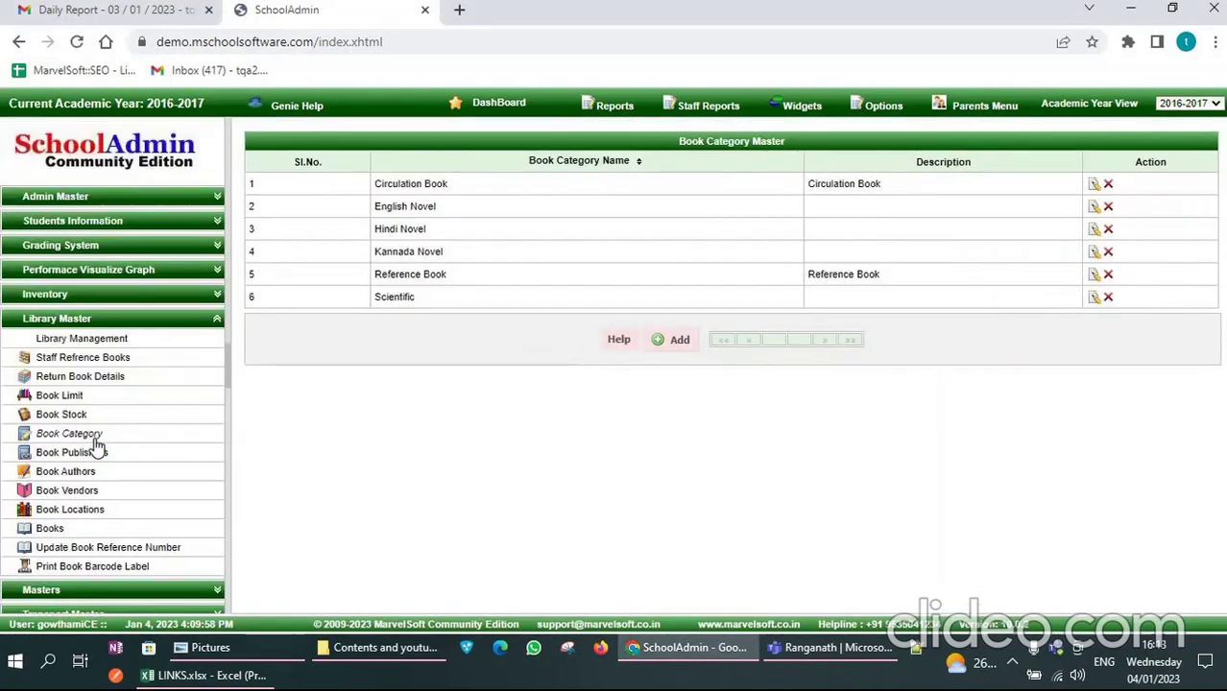
pyautogui.click(657, 343)
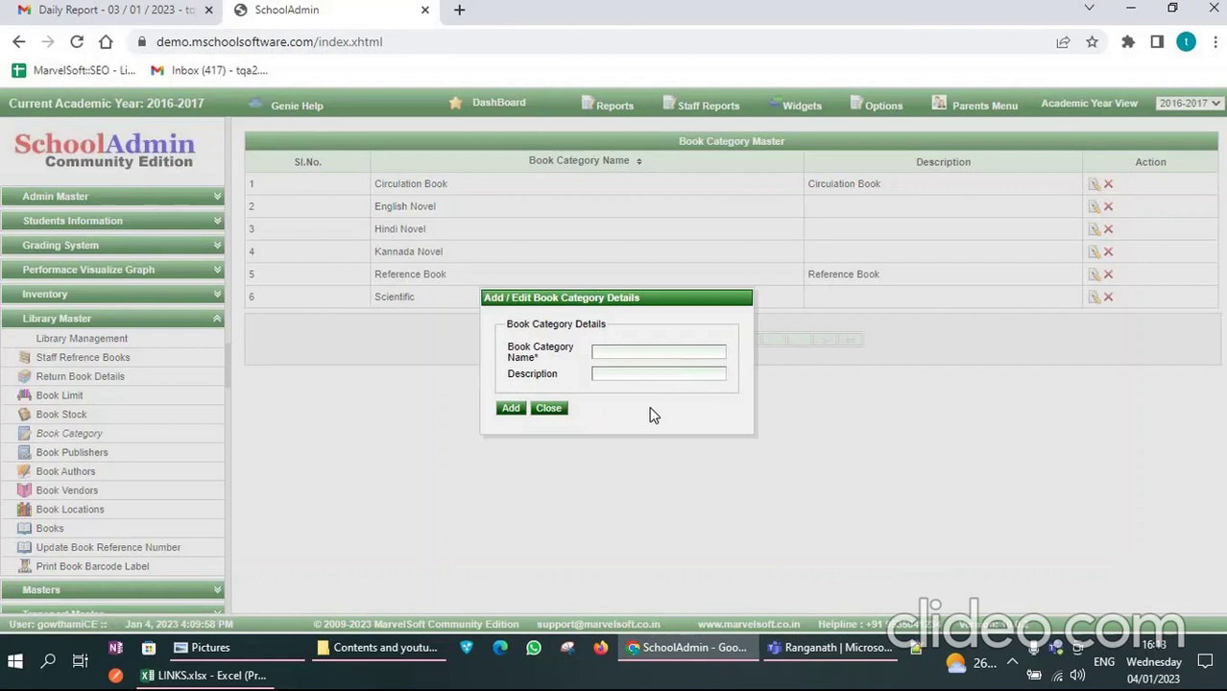
pyautogui.click(615, 352)
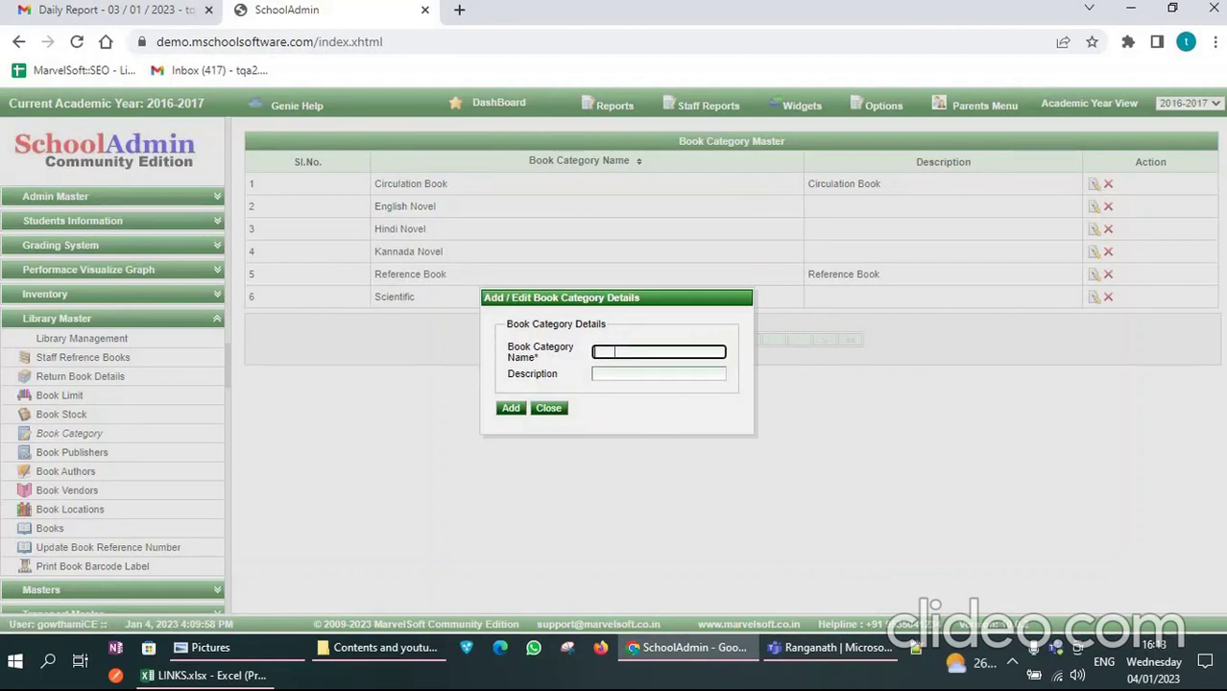
pyautogui.write('Scientific')
pyautogui.click(546, 409)
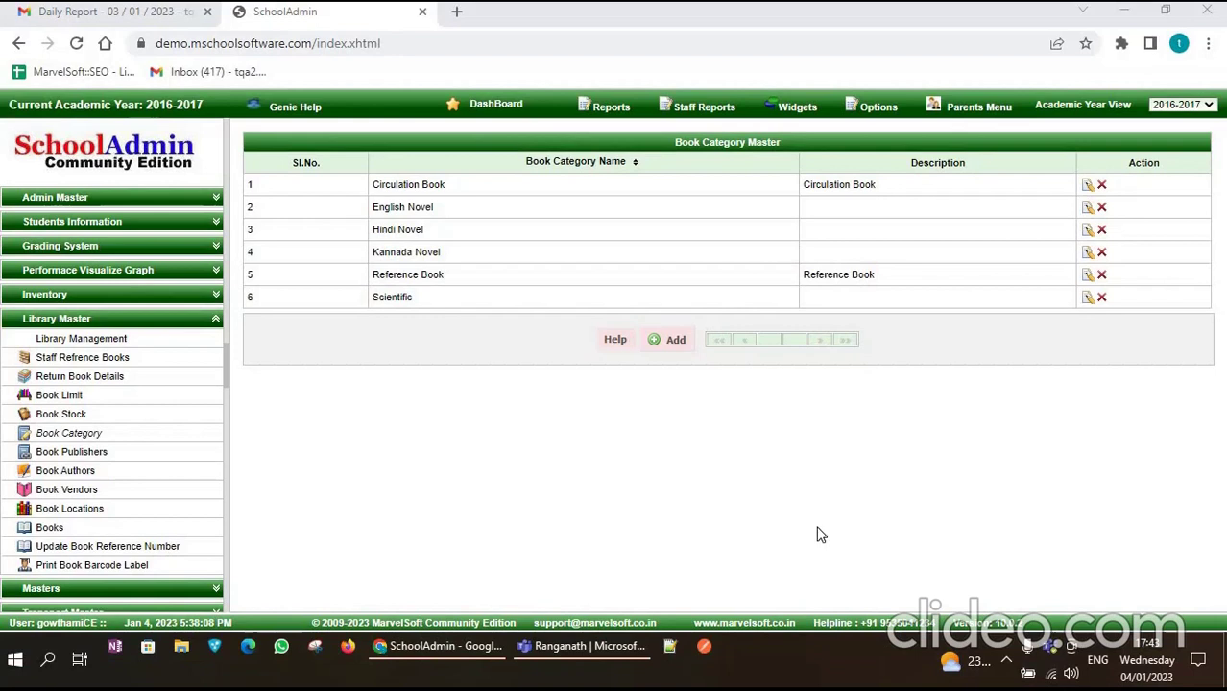
# Add a book publisher named 'Nova Science' to the publisher list.
pyautogui.click(58, 457)
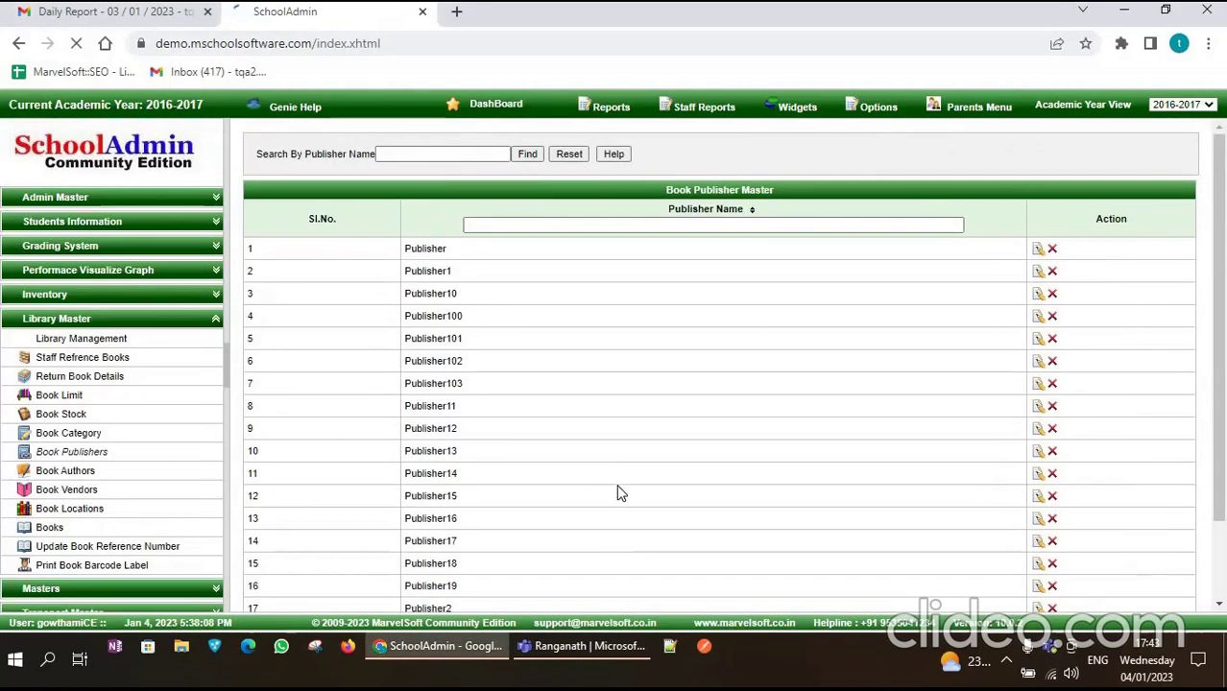
pyautogui.scroll(-1, 586, 538)
pyautogui.click(573, 579)
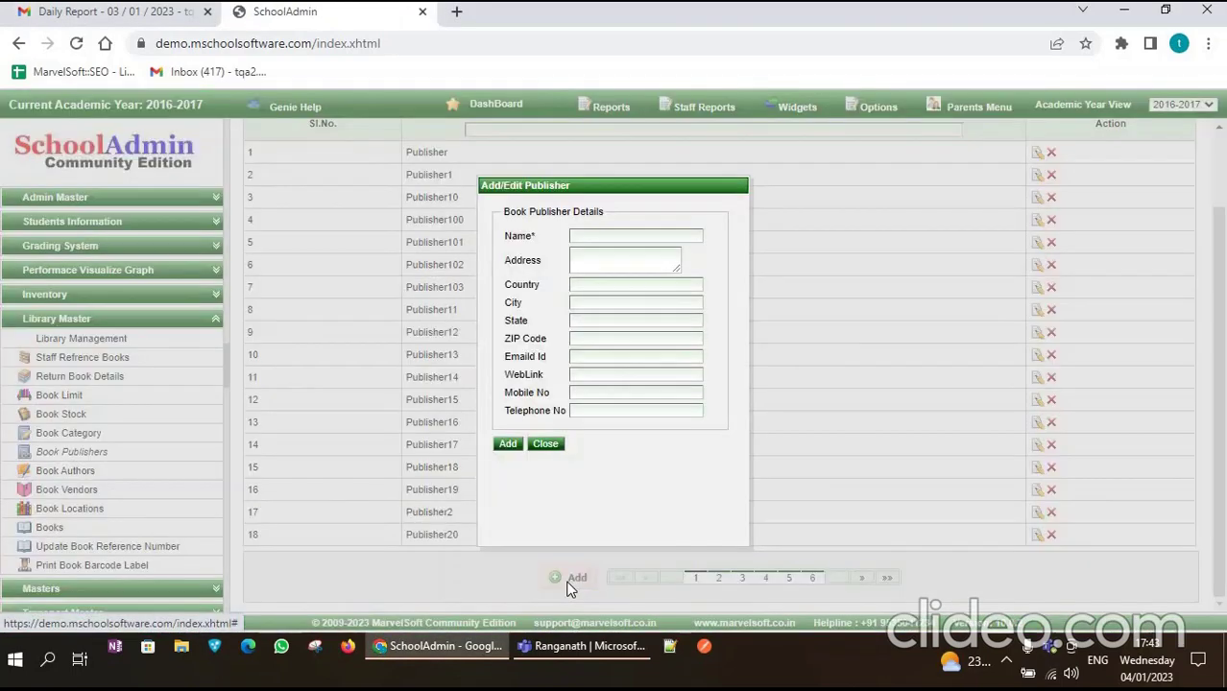
pyautogui.click(583, 237)
pyautogui.write('N')
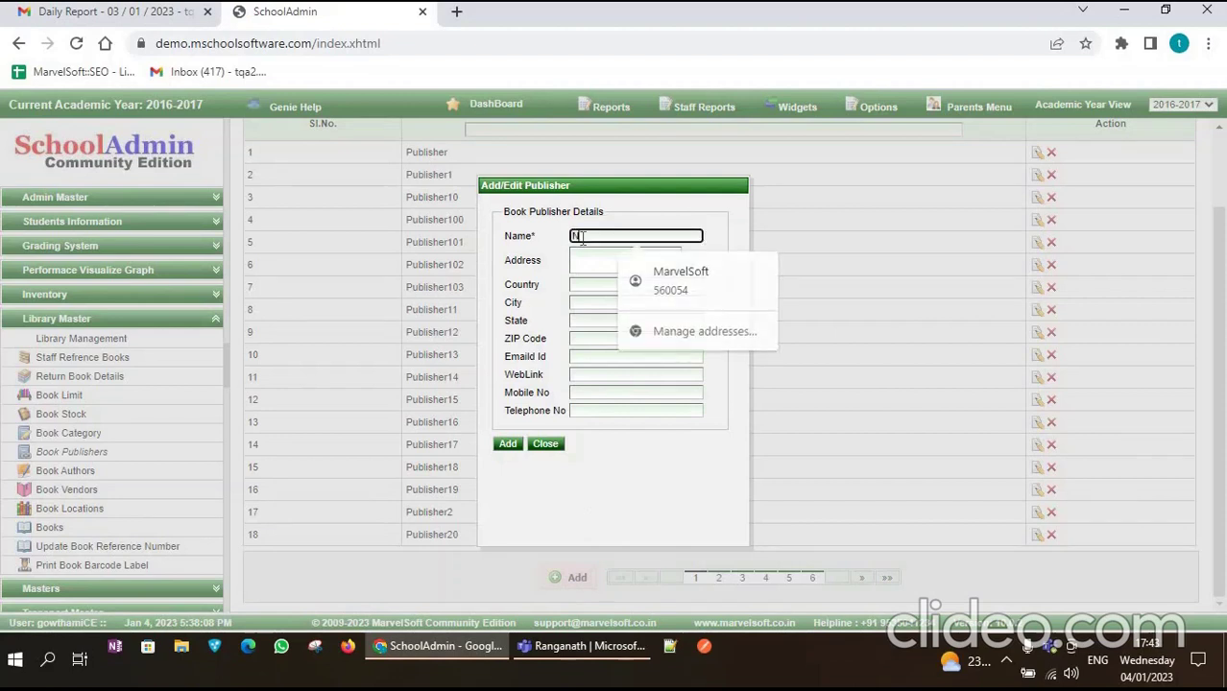
pyautogui.write('ova Scien')
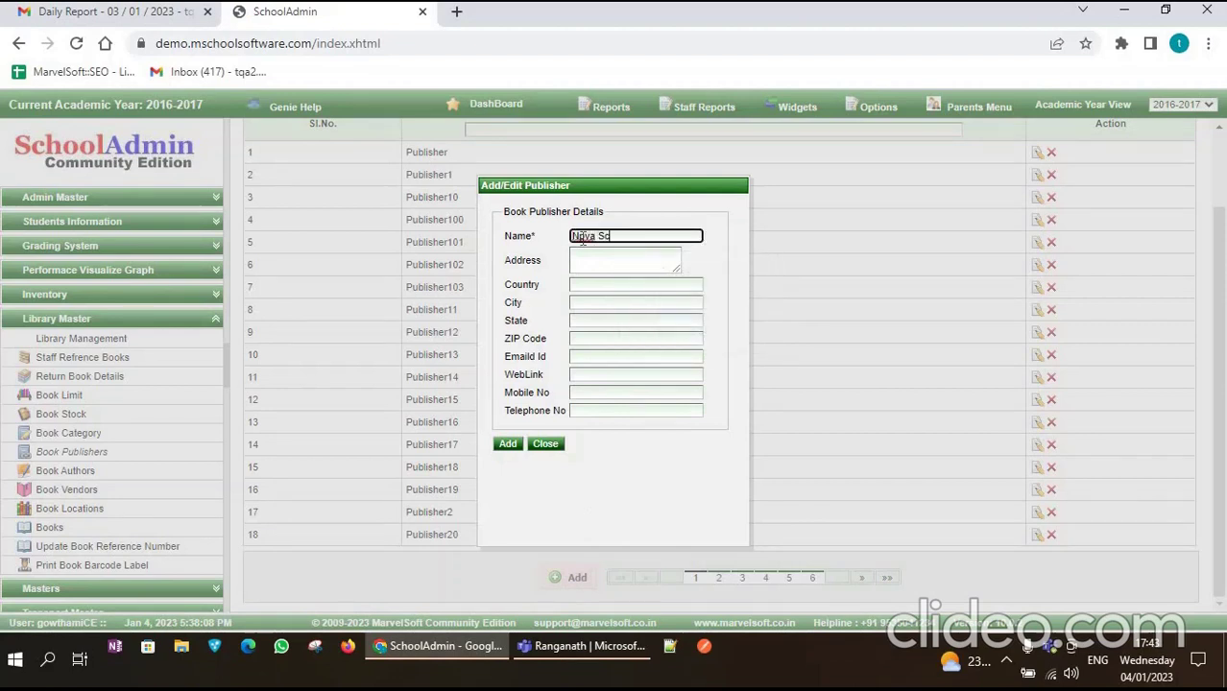
pyautogui.write('ce')
pyautogui.click(507, 446)
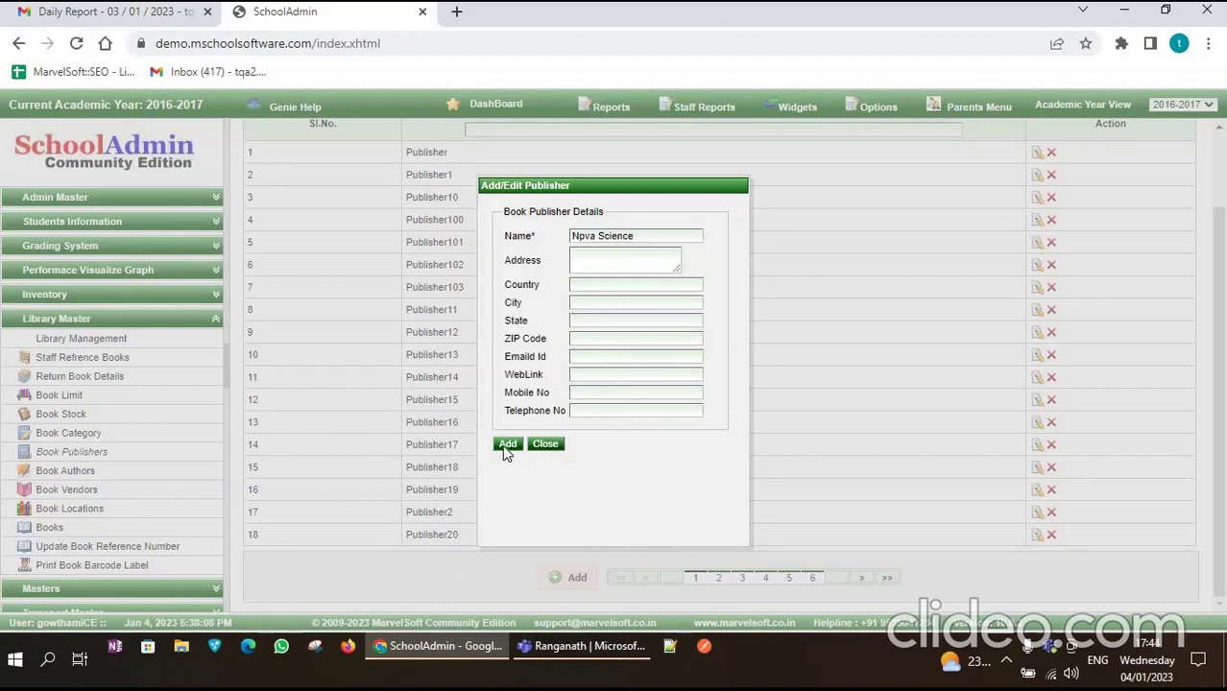
pyautogui.click(544, 444)
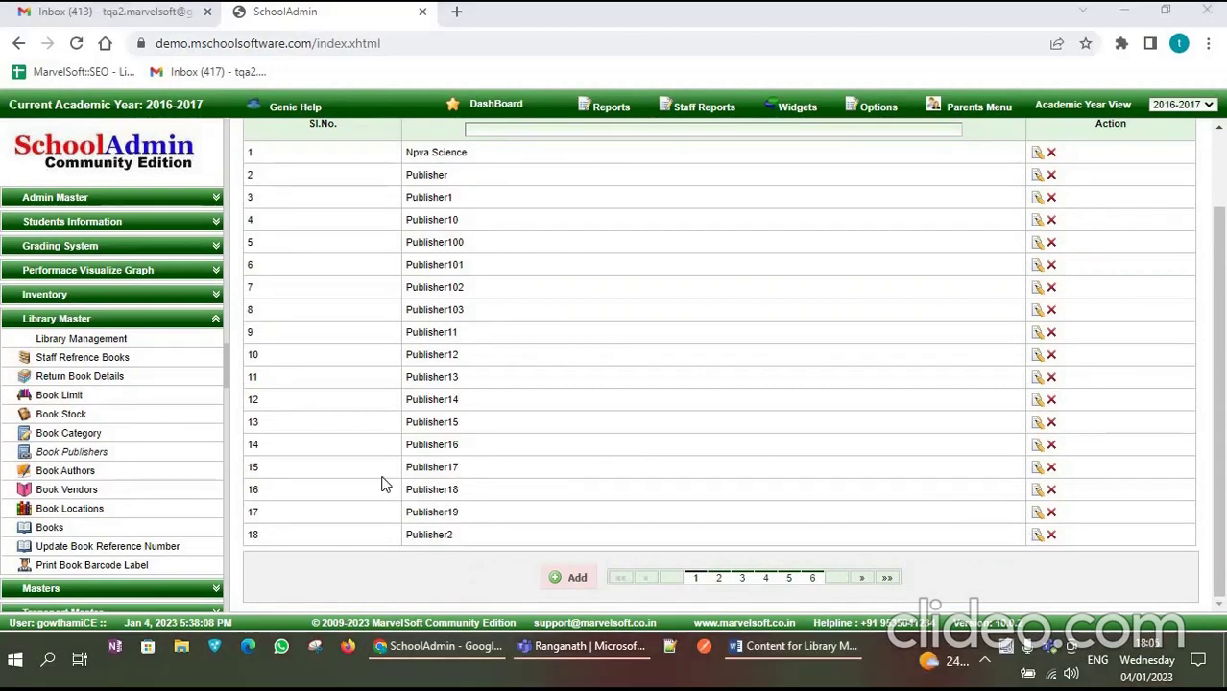
# Add an author named 'Thomson' to the Book Authors list.
pyautogui.click(87, 472)
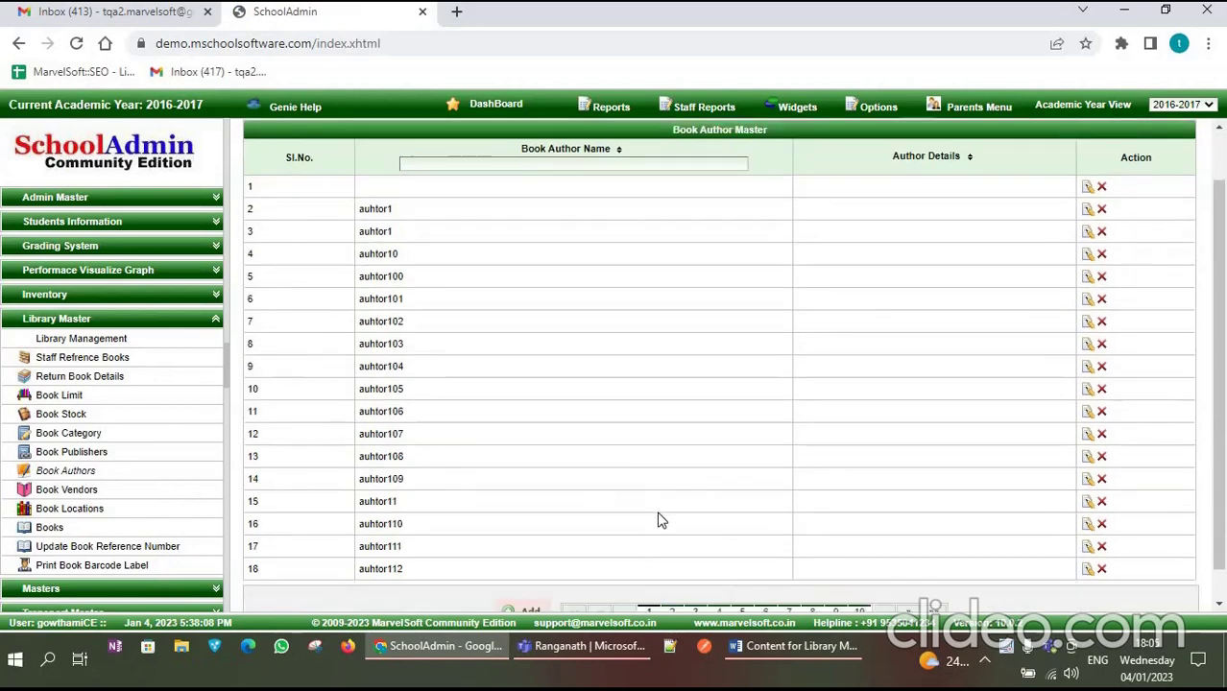
pyautogui.scroll(-2, 657, 516)
pyautogui.click(524, 580)
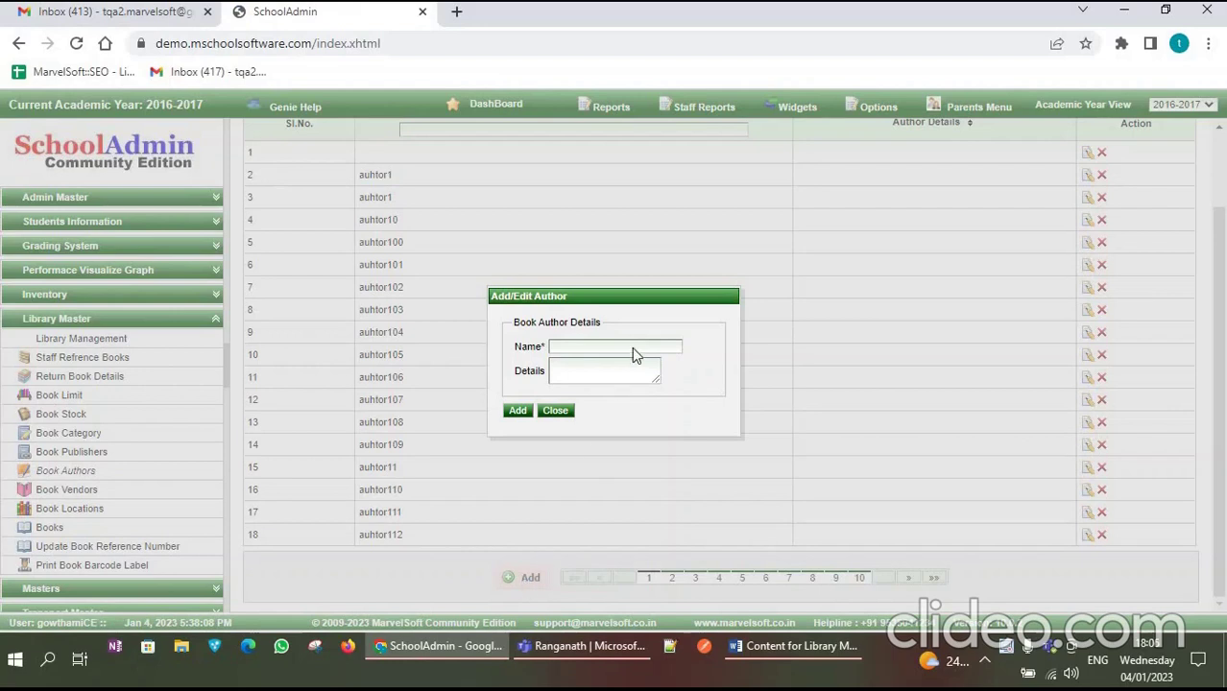
pyautogui.click(587, 346)
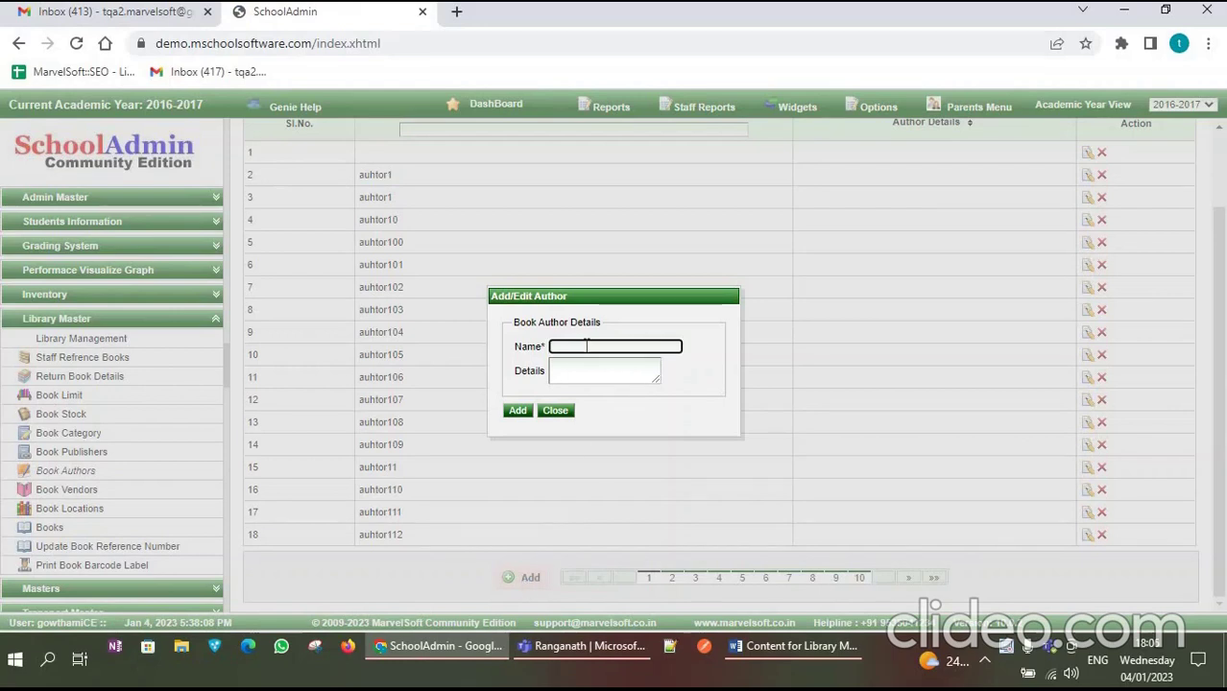
pyautogui.write('Thomson')
pyautogui.click(516, 412)
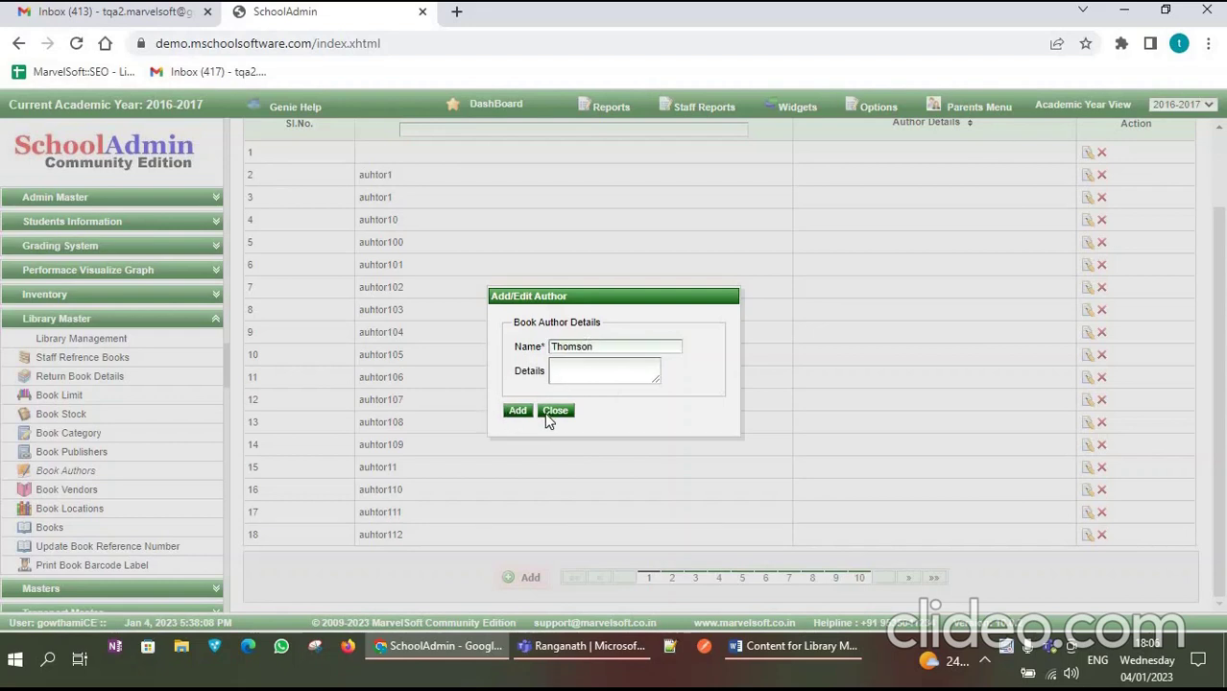
pyautogui.click(556, 411)
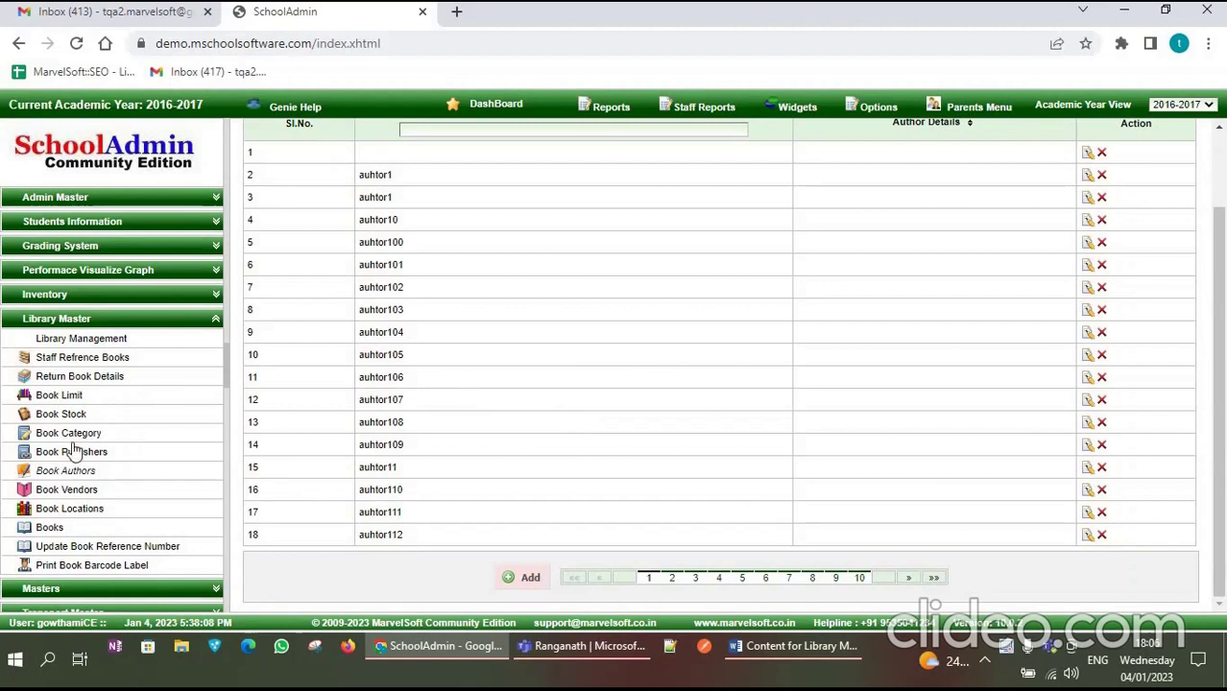
# Add the vendor 'West books publication' to the Book Vendors list.
pyautogui.click(85, 492)
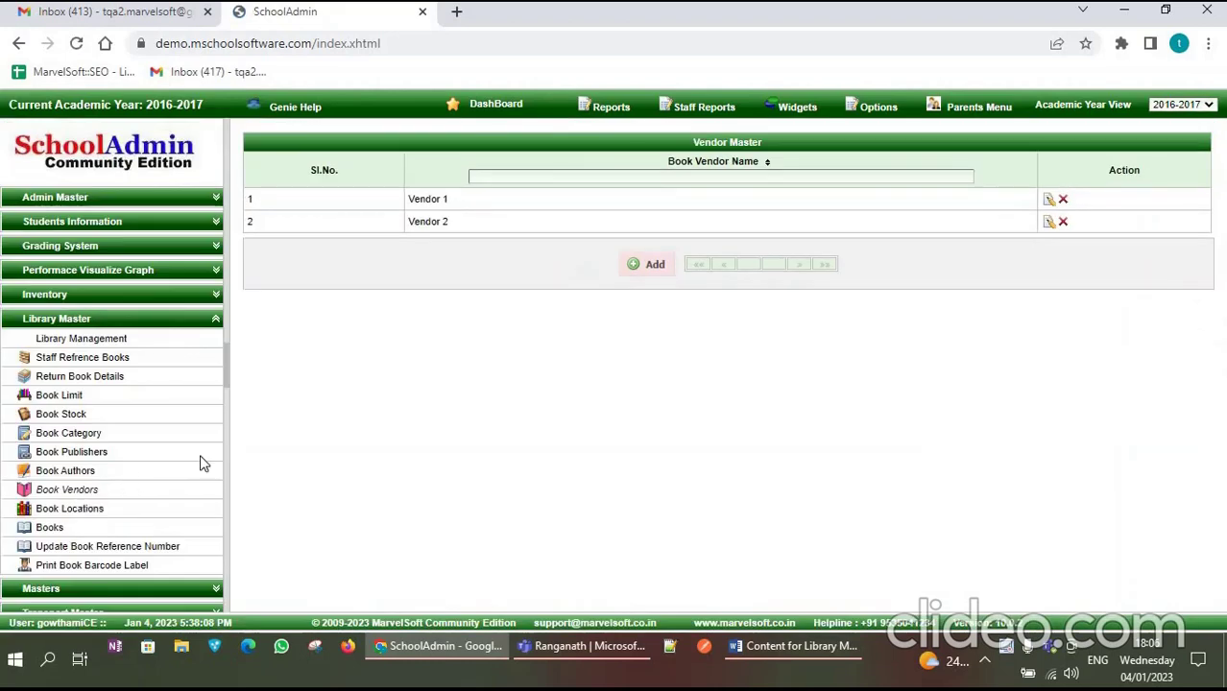
pyautogui.click(653, 269)
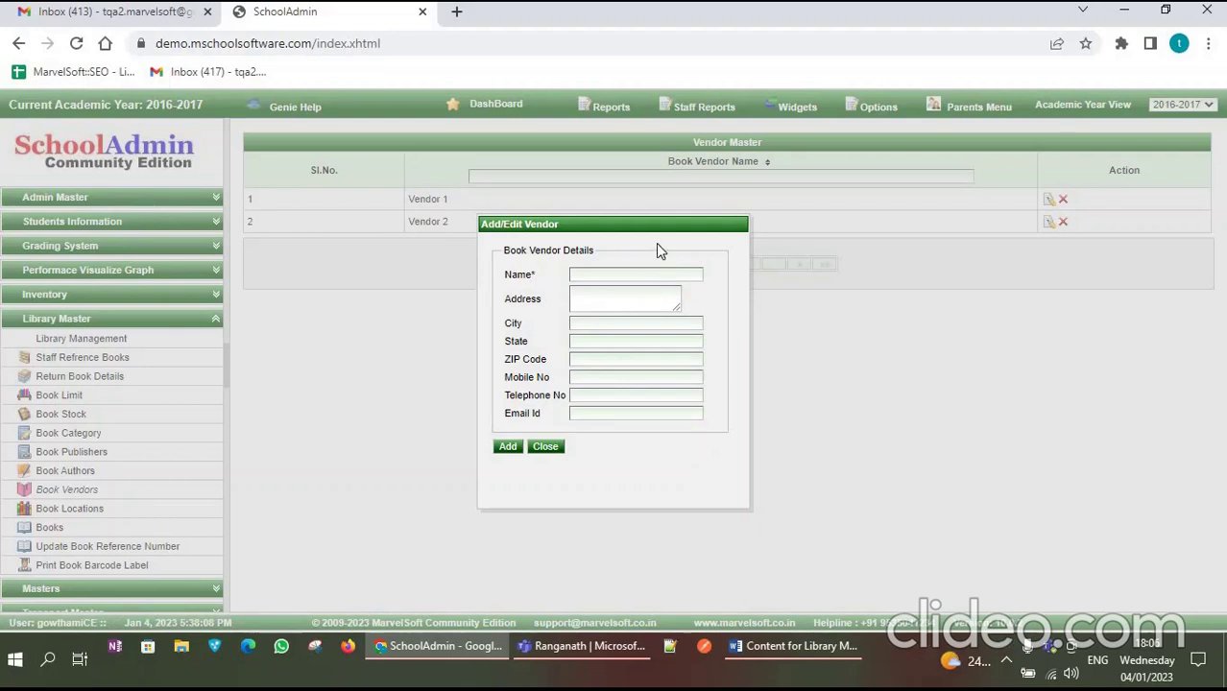
pyautogui.click(603, 273)
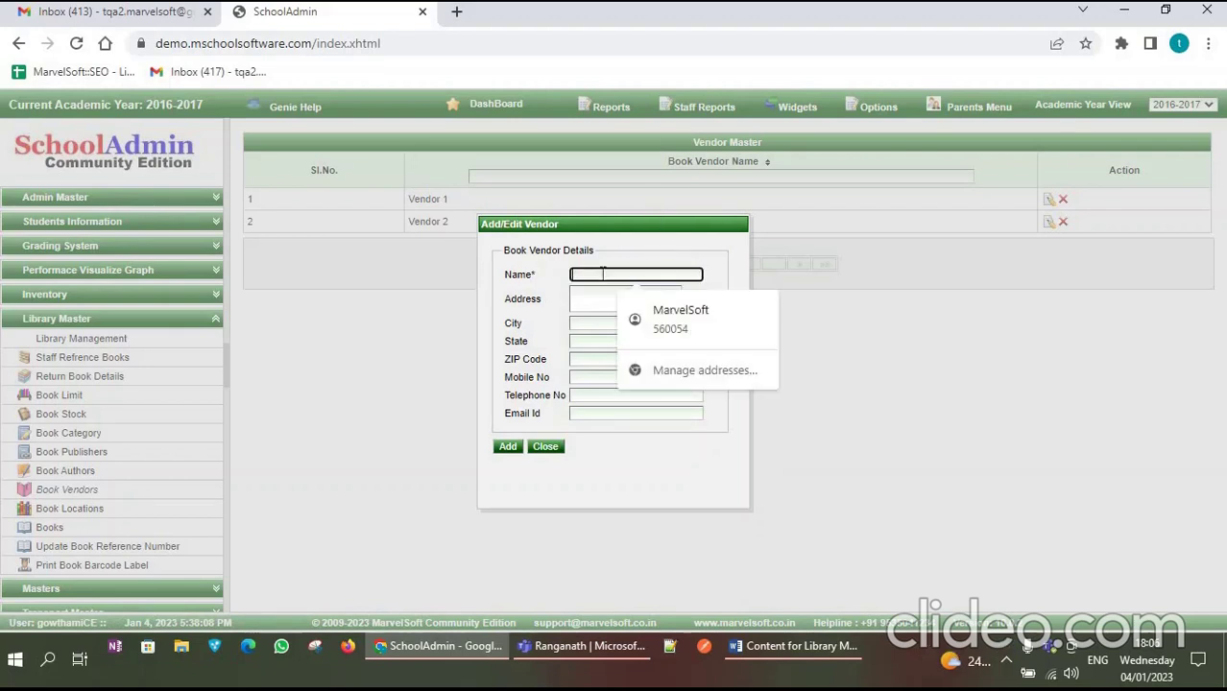
pyautogui.write('West ')
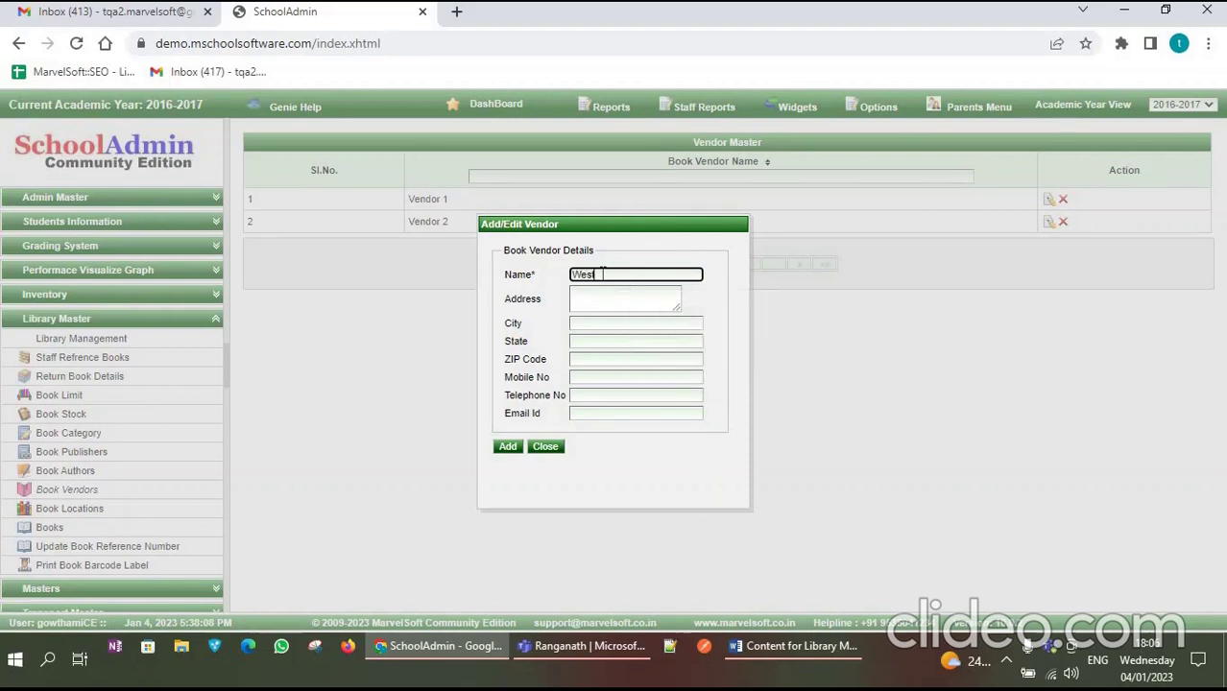
pyautogui.write('books publications')
pyautogui.click(506, 447)
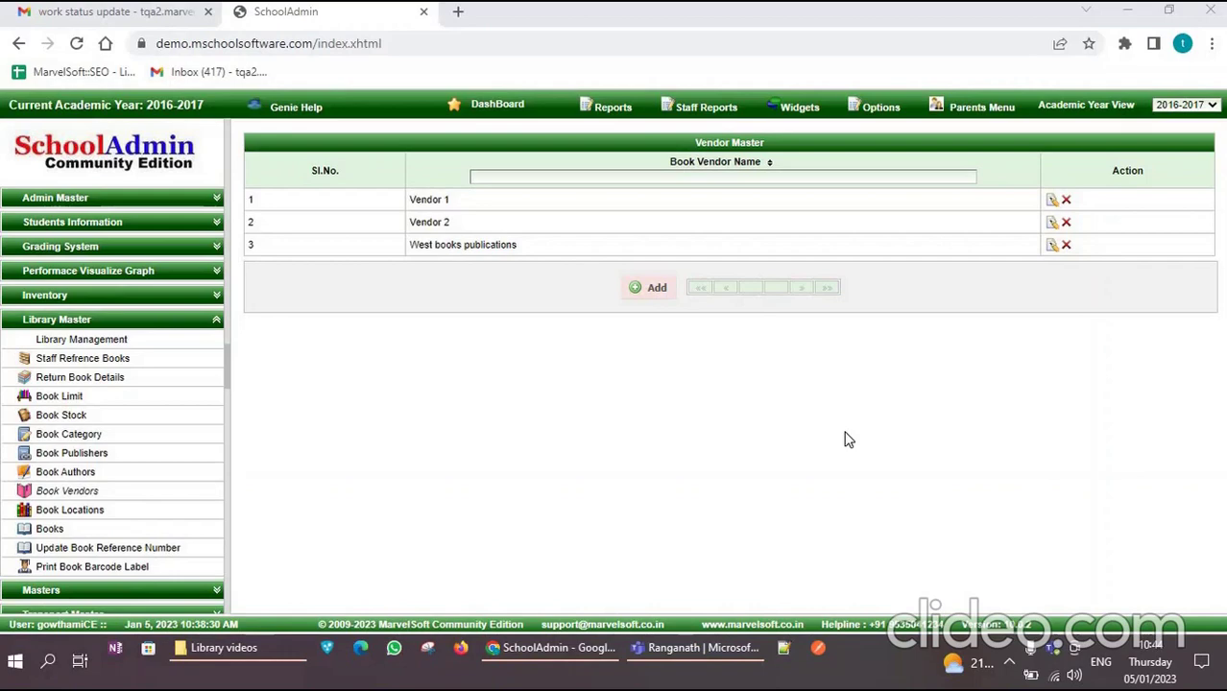
pyautogui.click(100, 514)
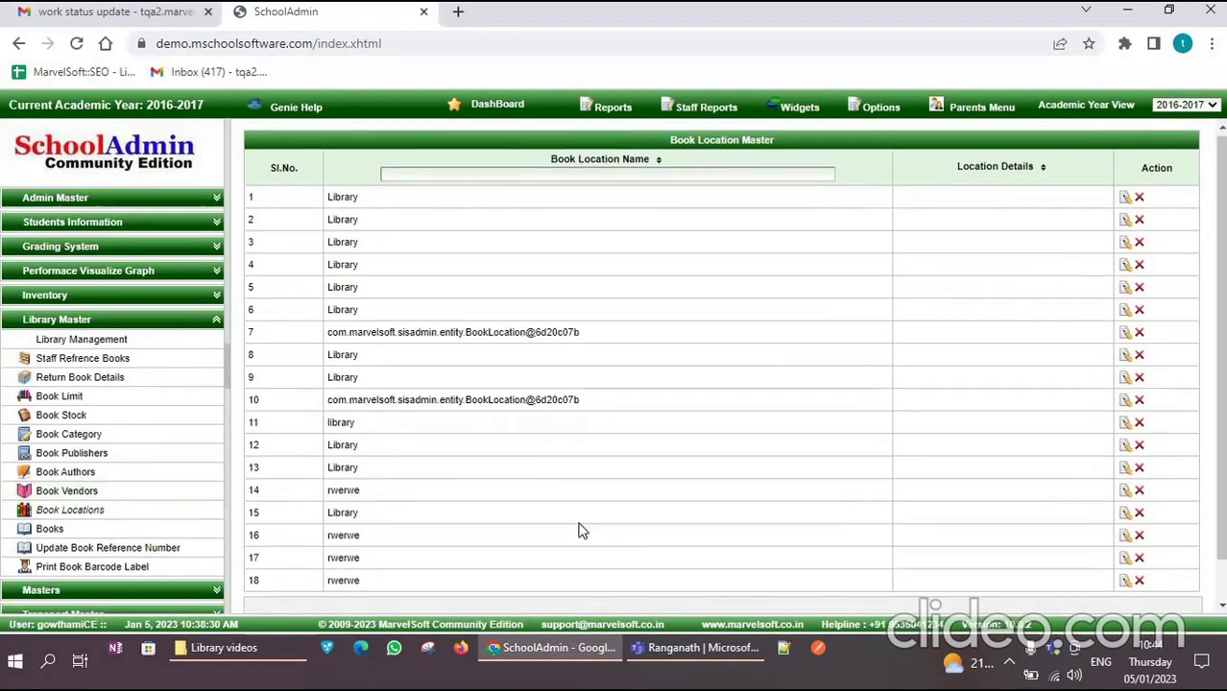
pyautogui.scroll(-1, 580, 531)
pyautogui.click(605, 580)
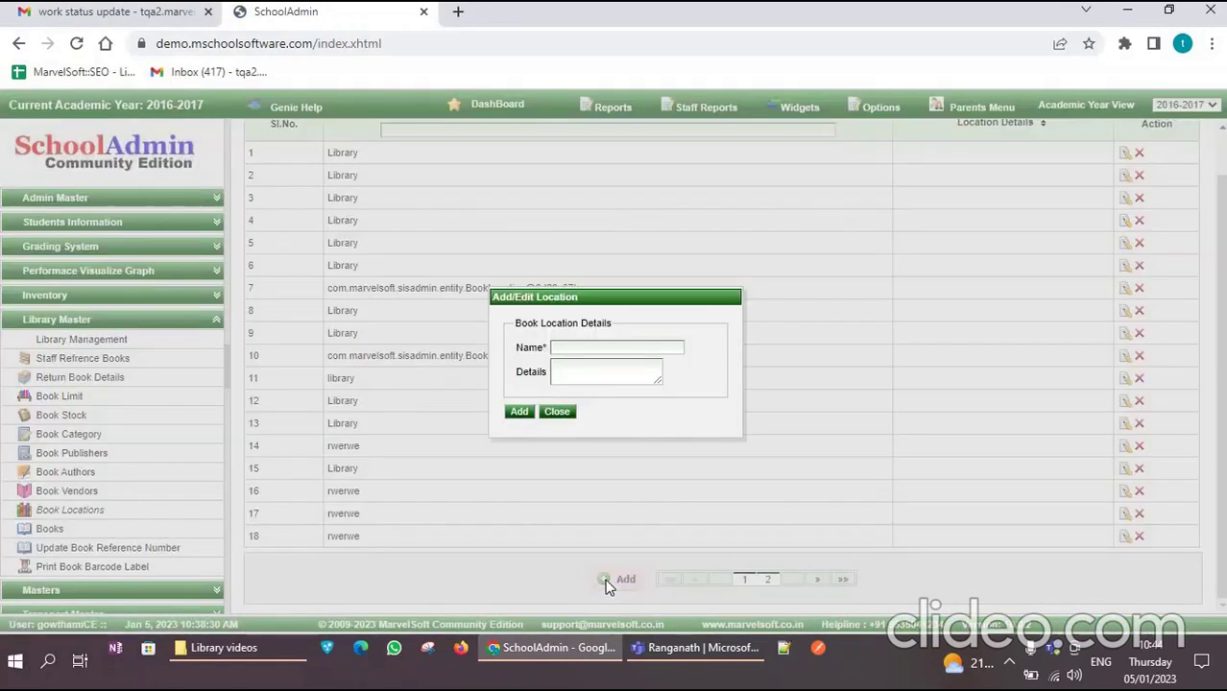
pyautogui.click(567, 349)
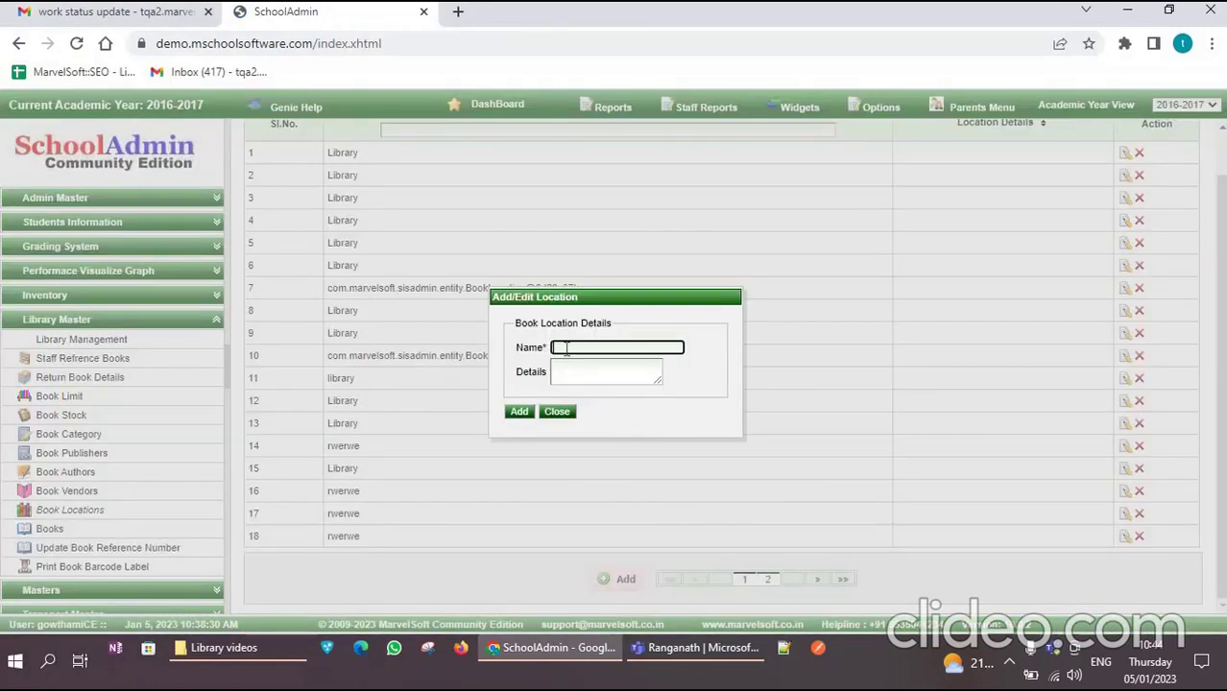
pyautogui.write('Library')
pyautogui.click(511, 414)
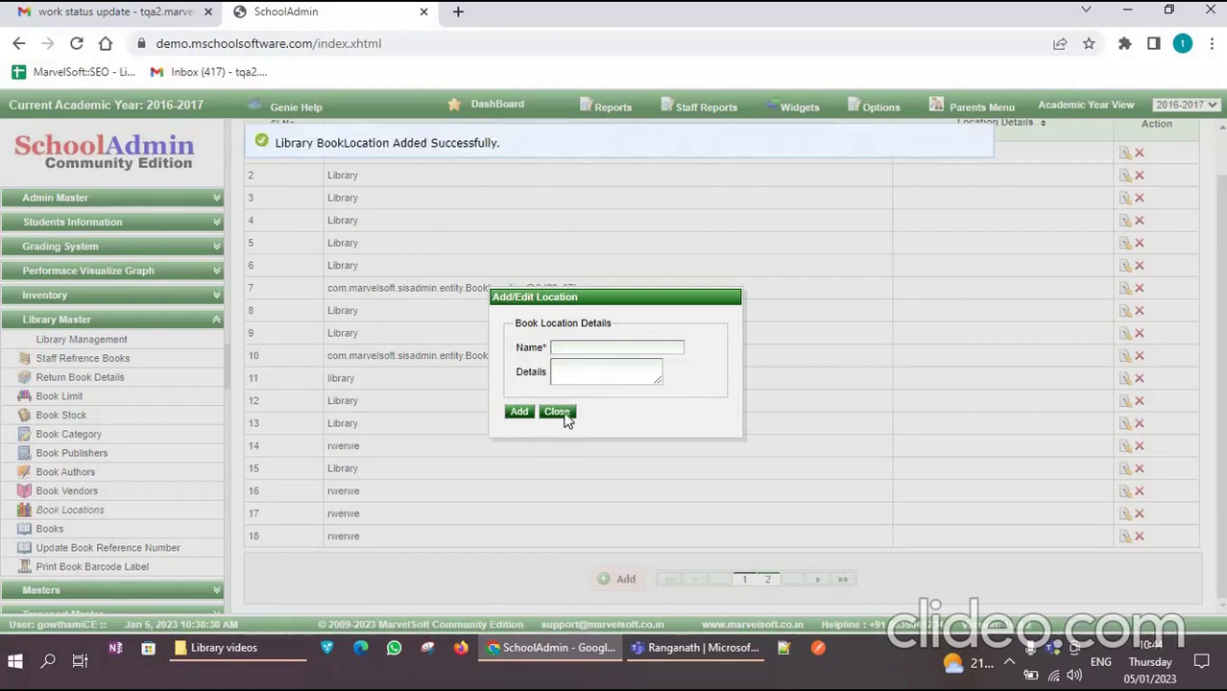
pyautogui.click(562, 414)
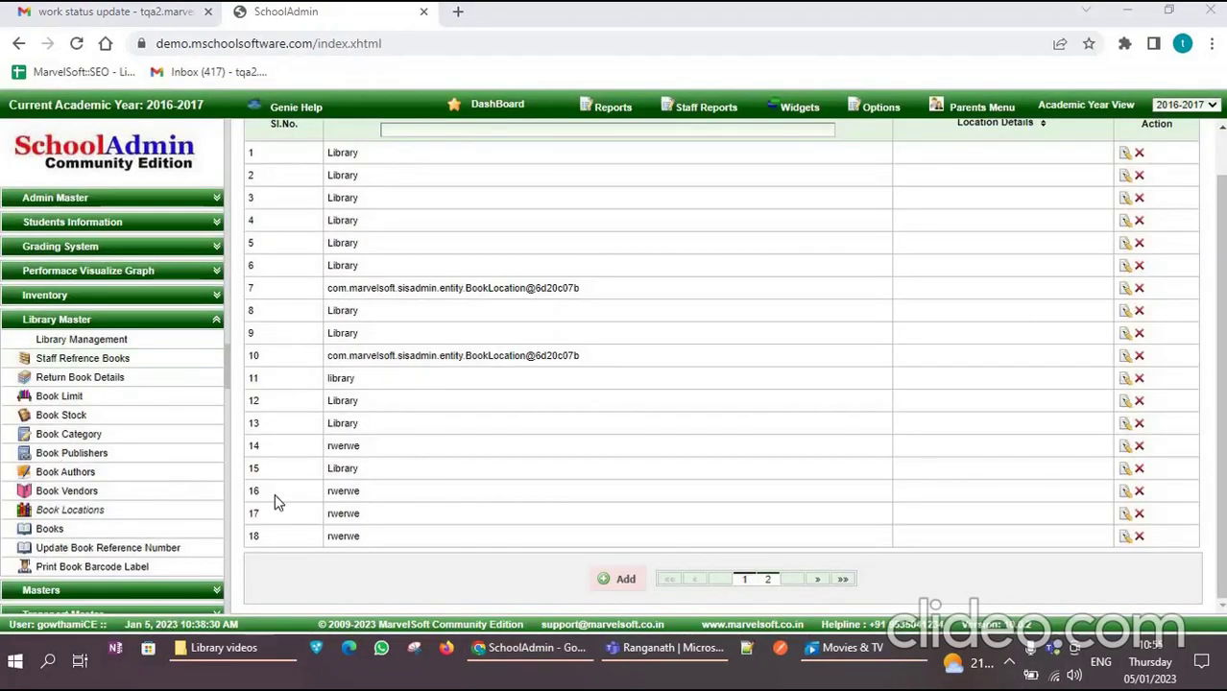
# Enter a new reference book, Sea Shore by William published 1998, in Book Details.
pyautogui.click(100, 530)
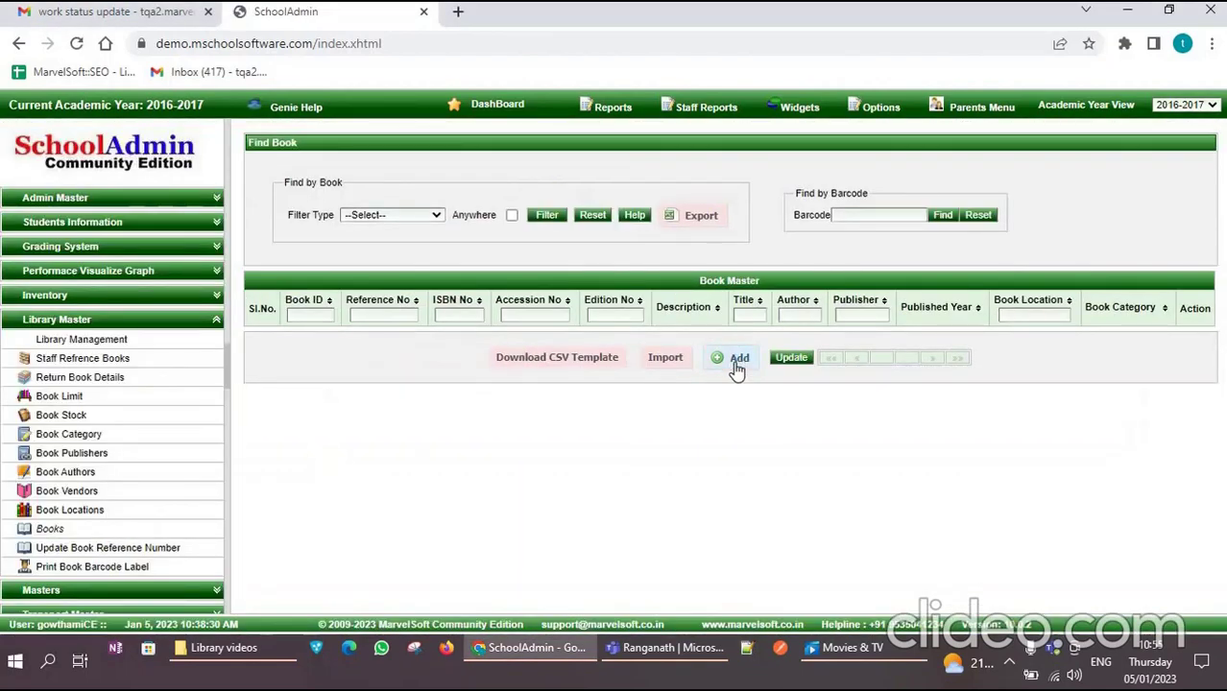
pyautogui.click(736, 361)
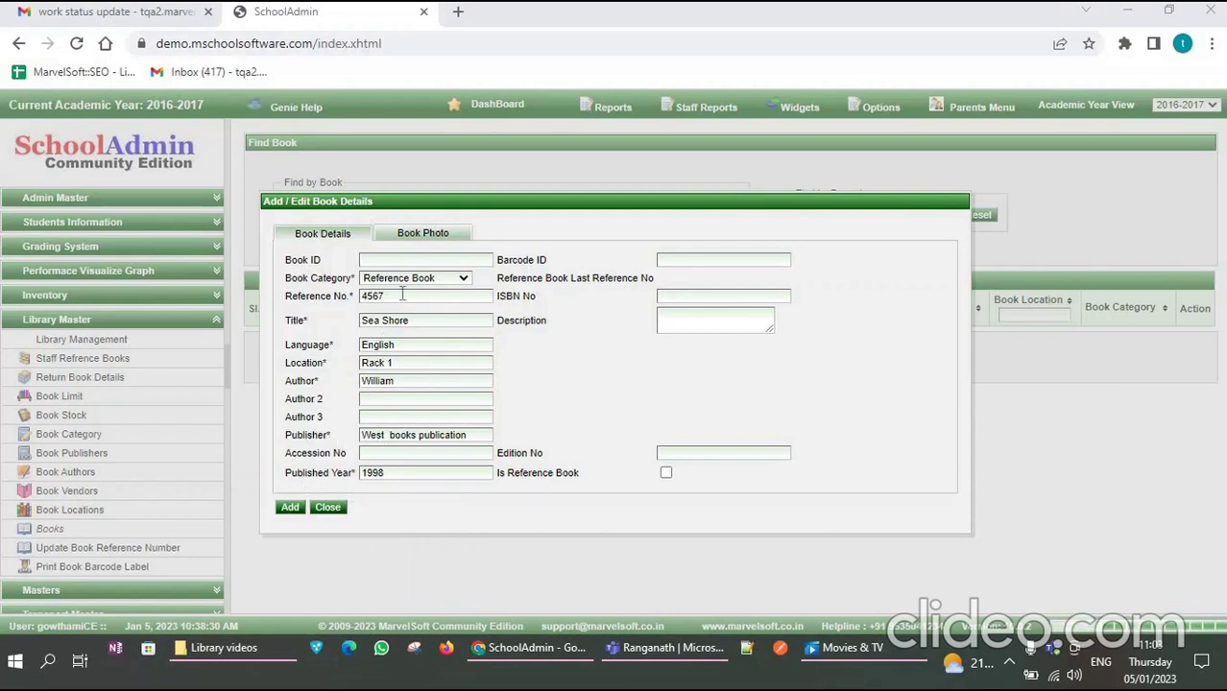
pyautogui.click(413, 240)
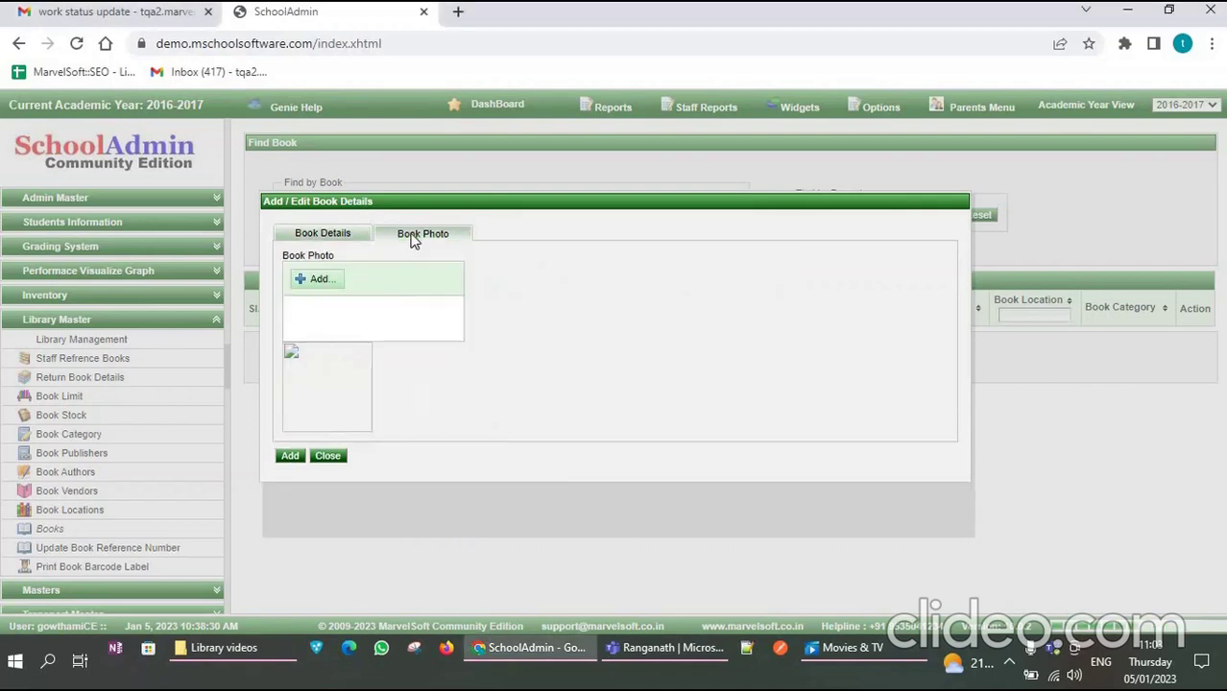
# Upload the Pictures-folder screenshot as Sea Shore's photo and save the book.
pyautogui.click(328, 280)
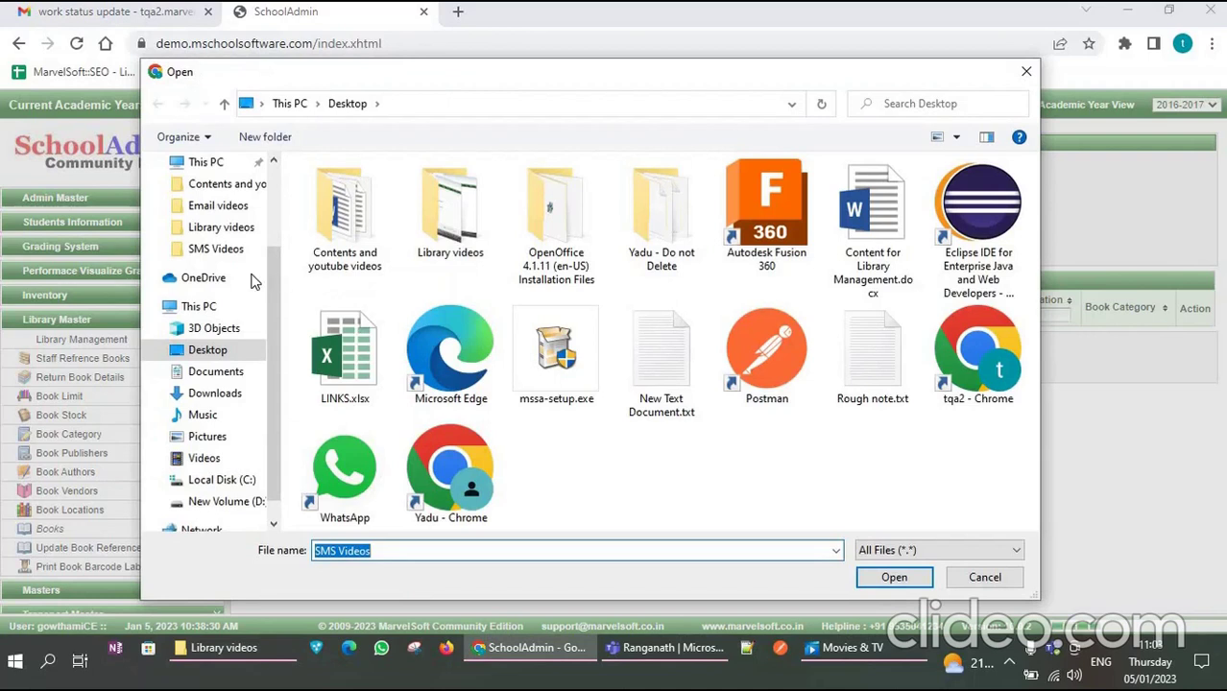
pyautogui.moveTo(272, 353); pyautogui.dragTo(278, 261)
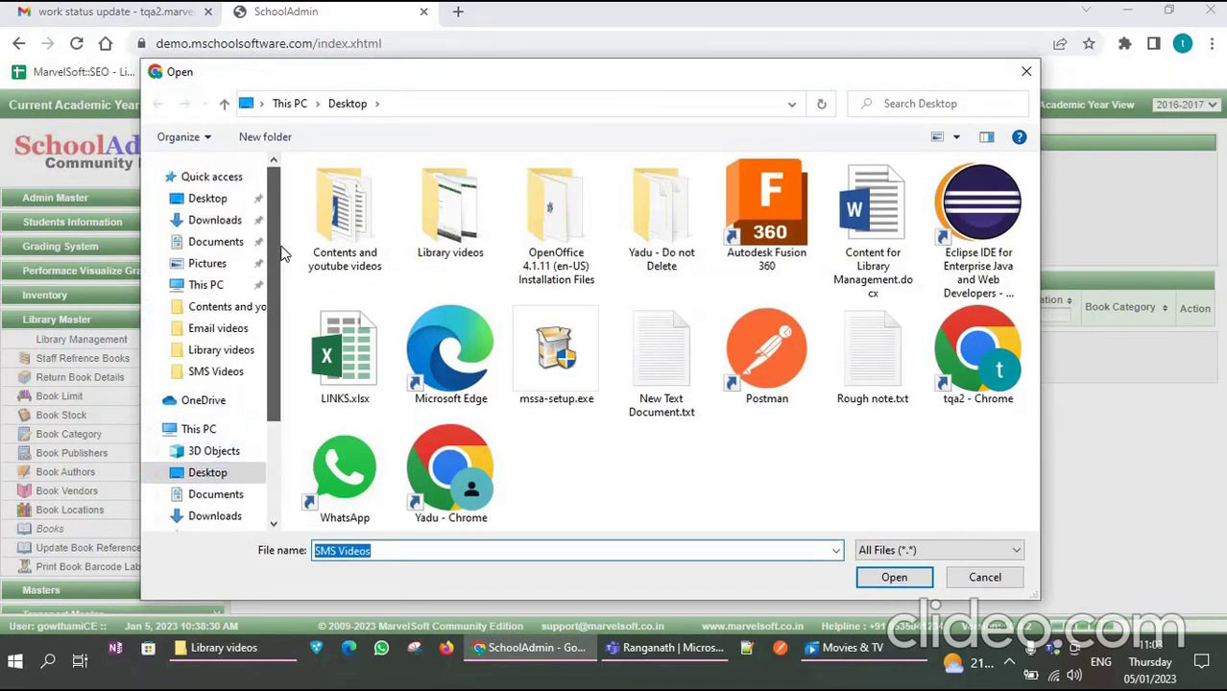
pyautogui.click(208, 264)
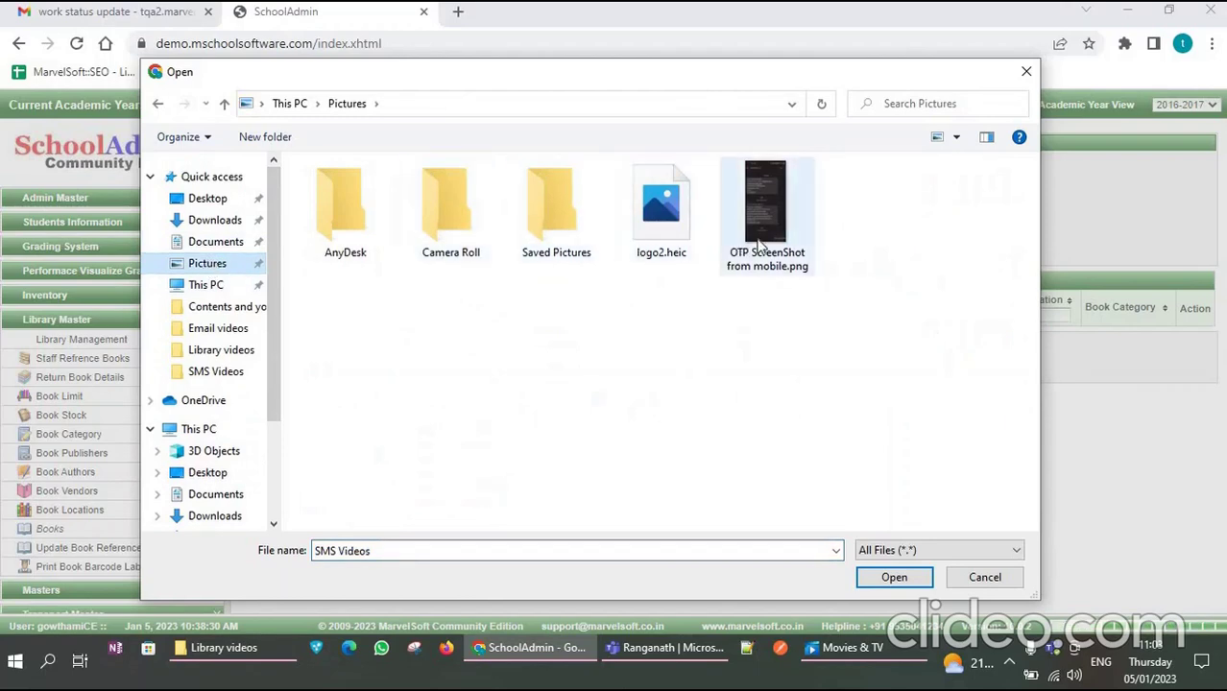
pyautogui.click(761, 242)
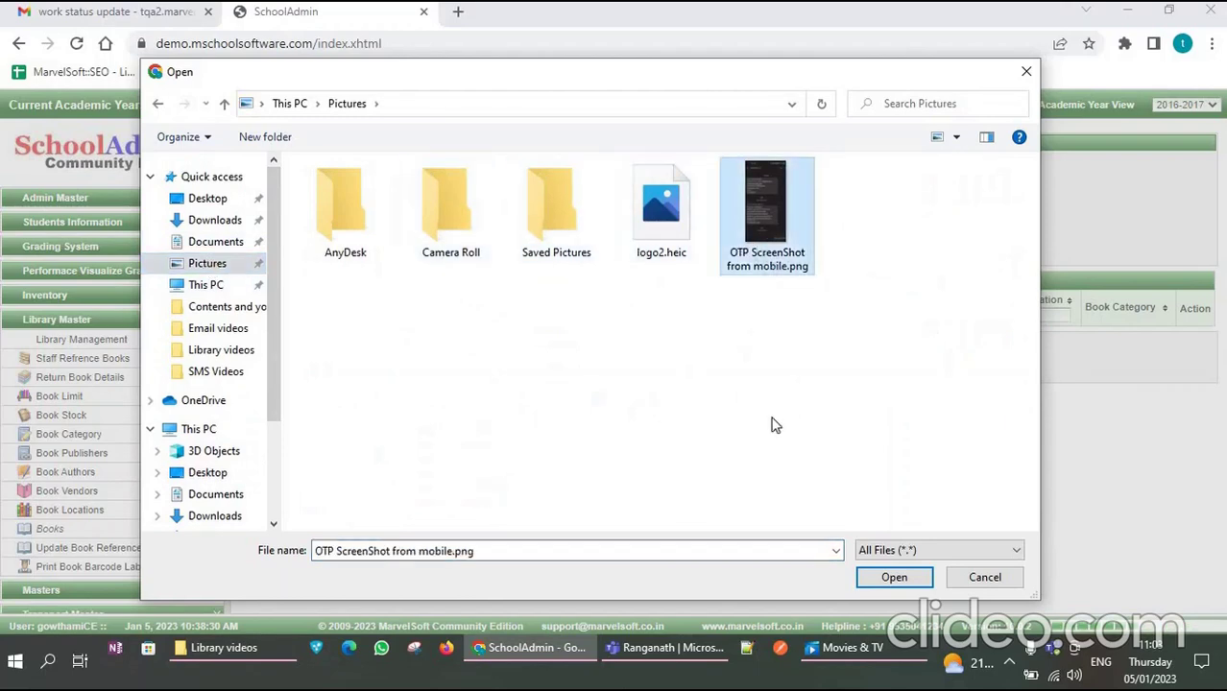
pyautogui.click(884, 586)
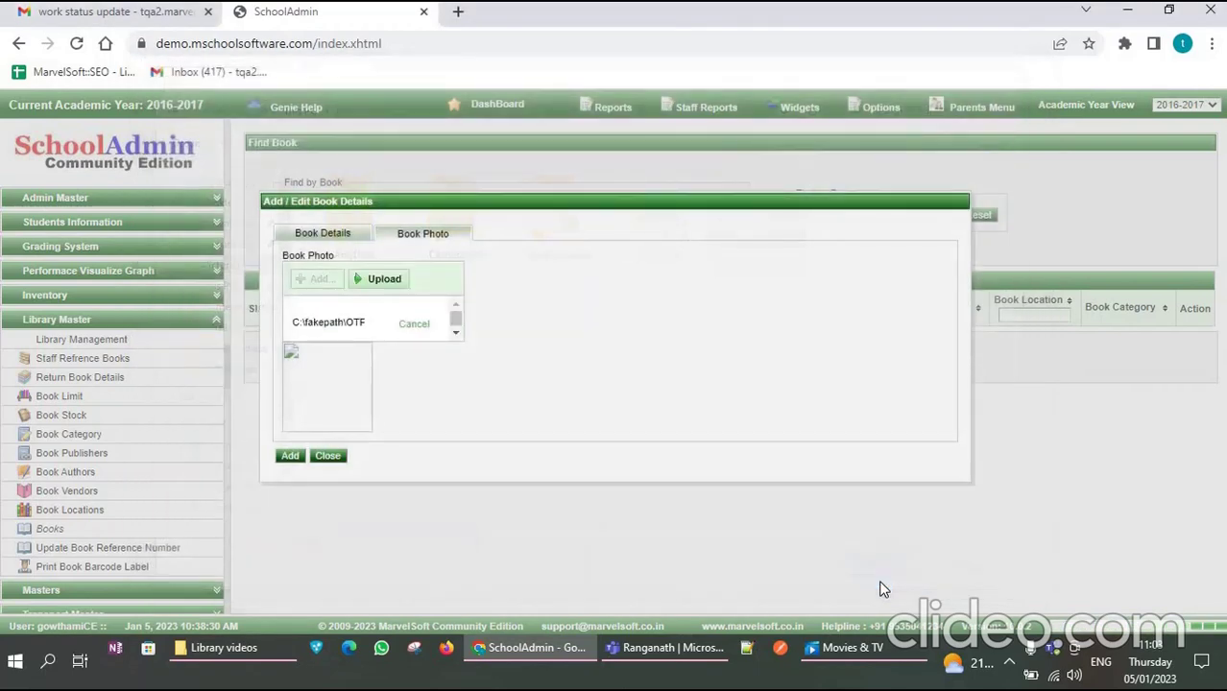
pyautogui.click(380, 282)
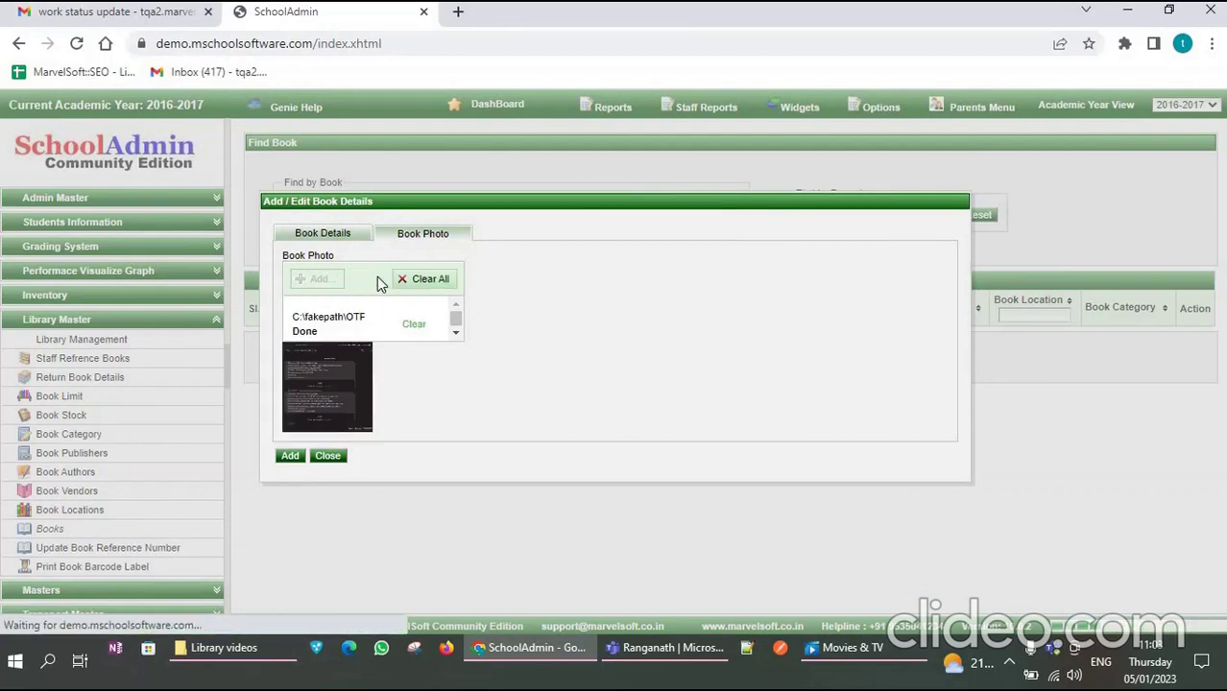
pyautogui.click(290, 457)
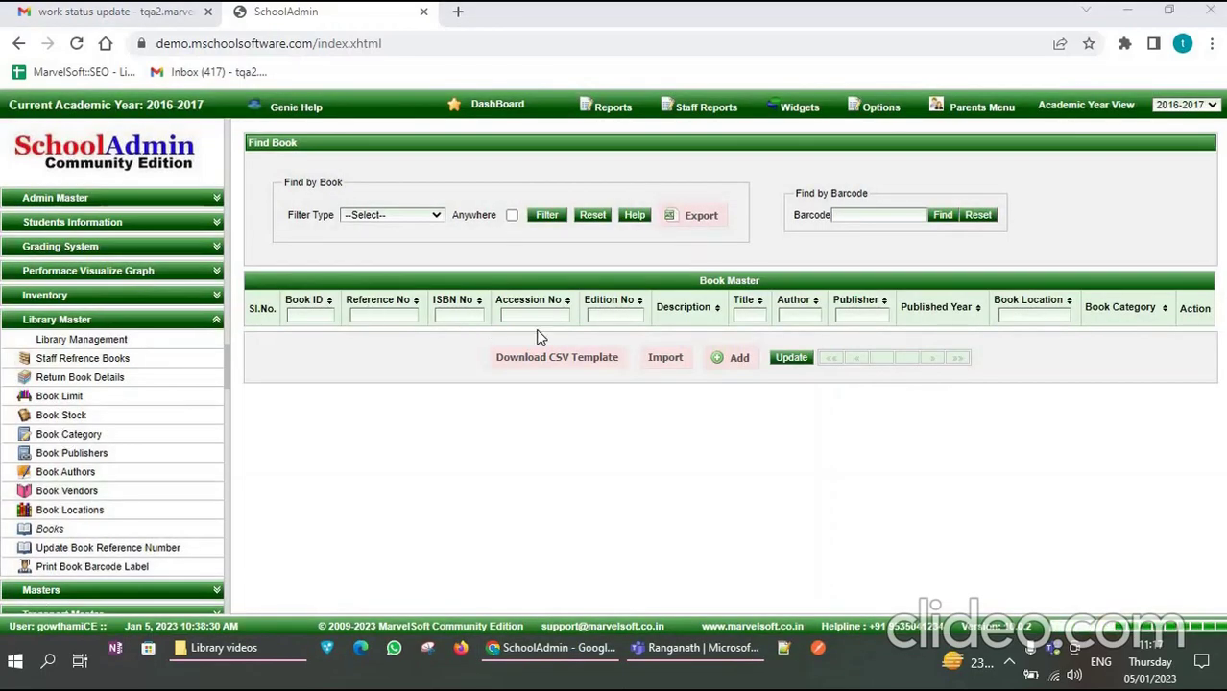
# Filter the Book Master list by BOOKCATEGORY to show only Circulation Book titles.
pyautogui.click(370, 219)
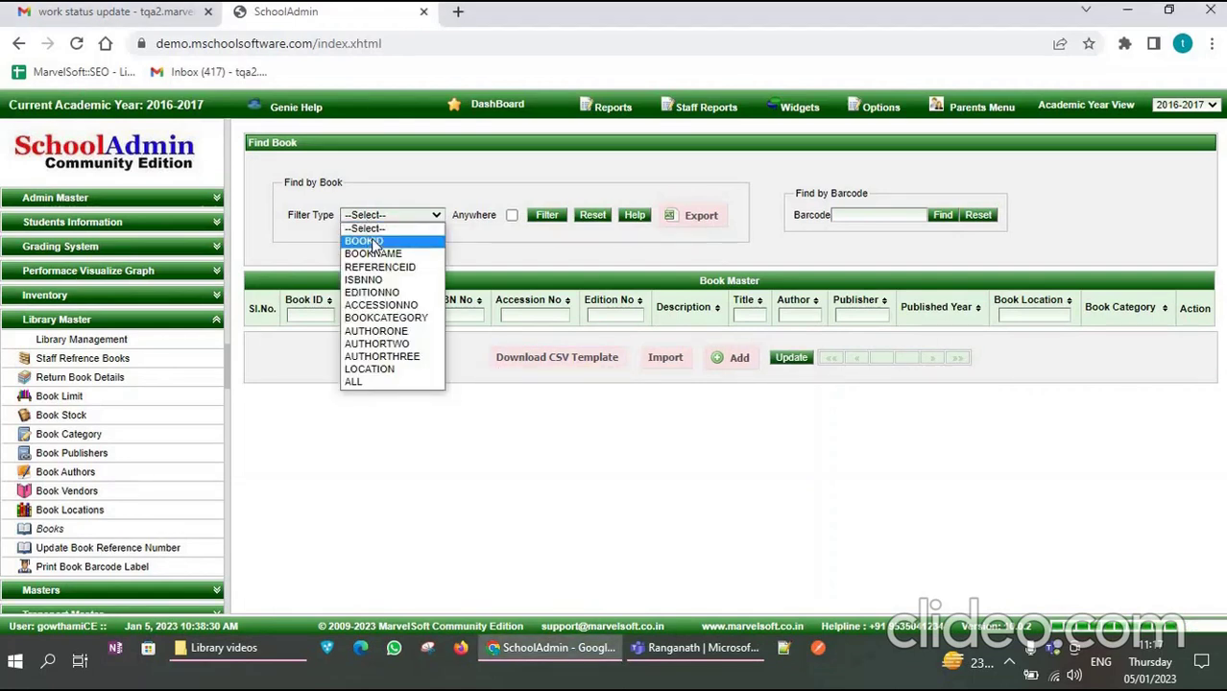
pyautogui.click(394, 318)
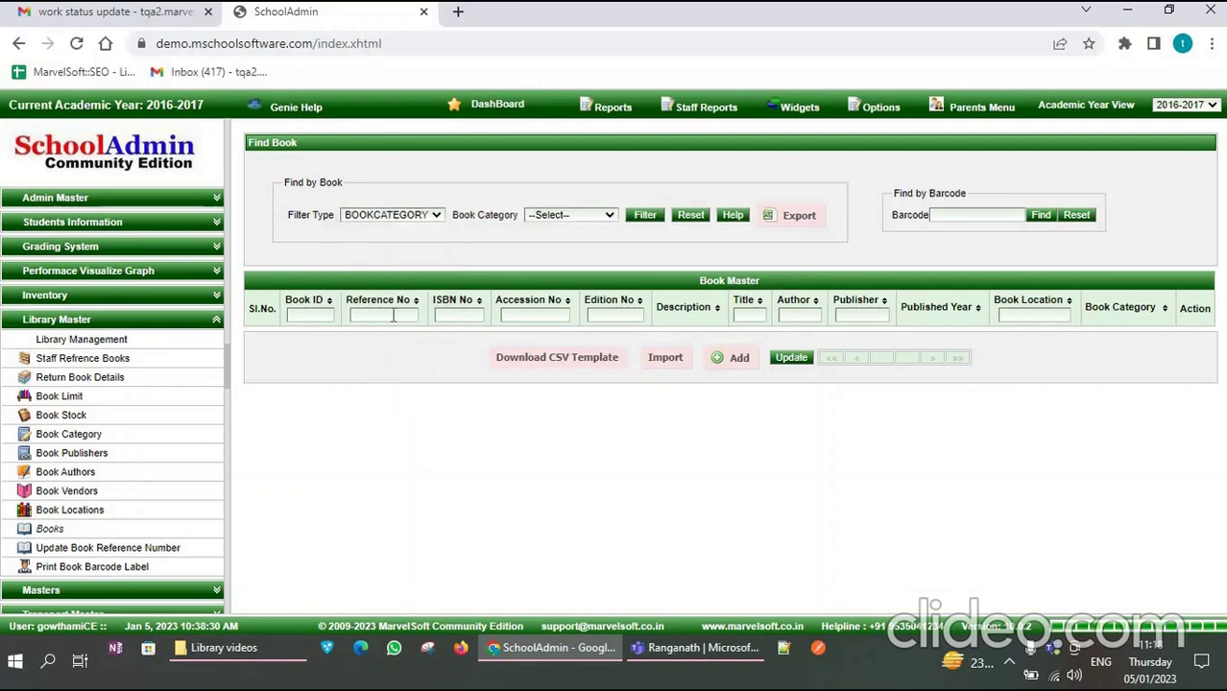
pyautogui.click(550, 217)
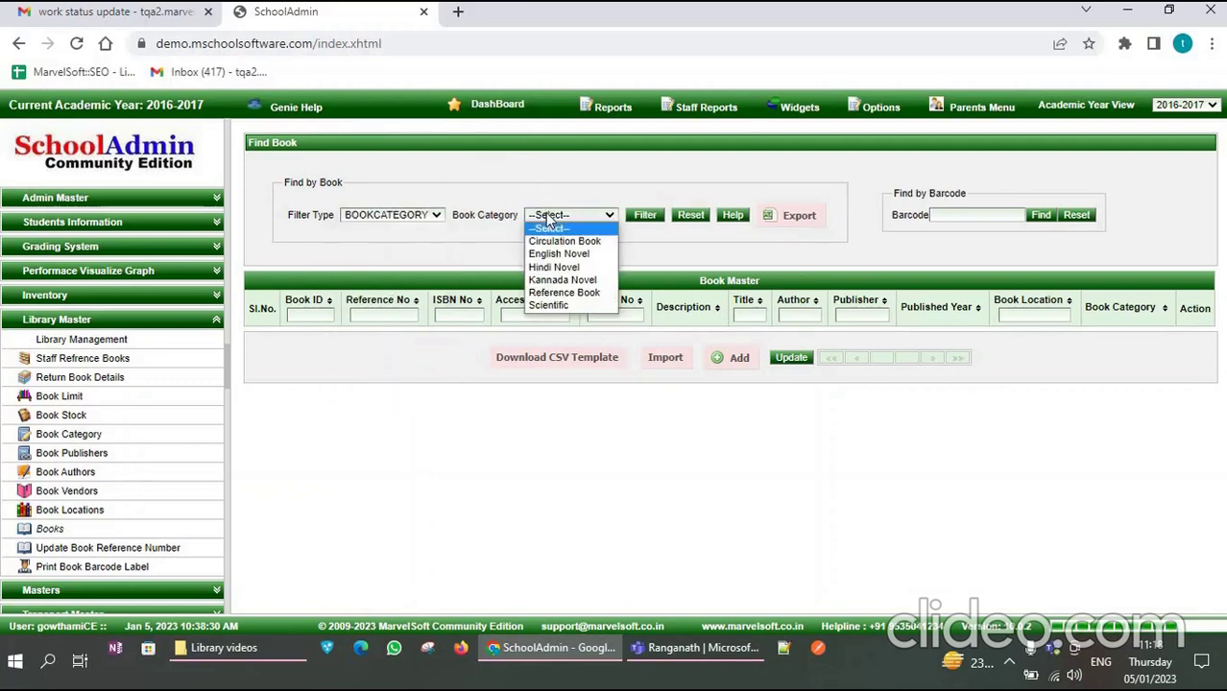
pyautogui.click(554, 241)
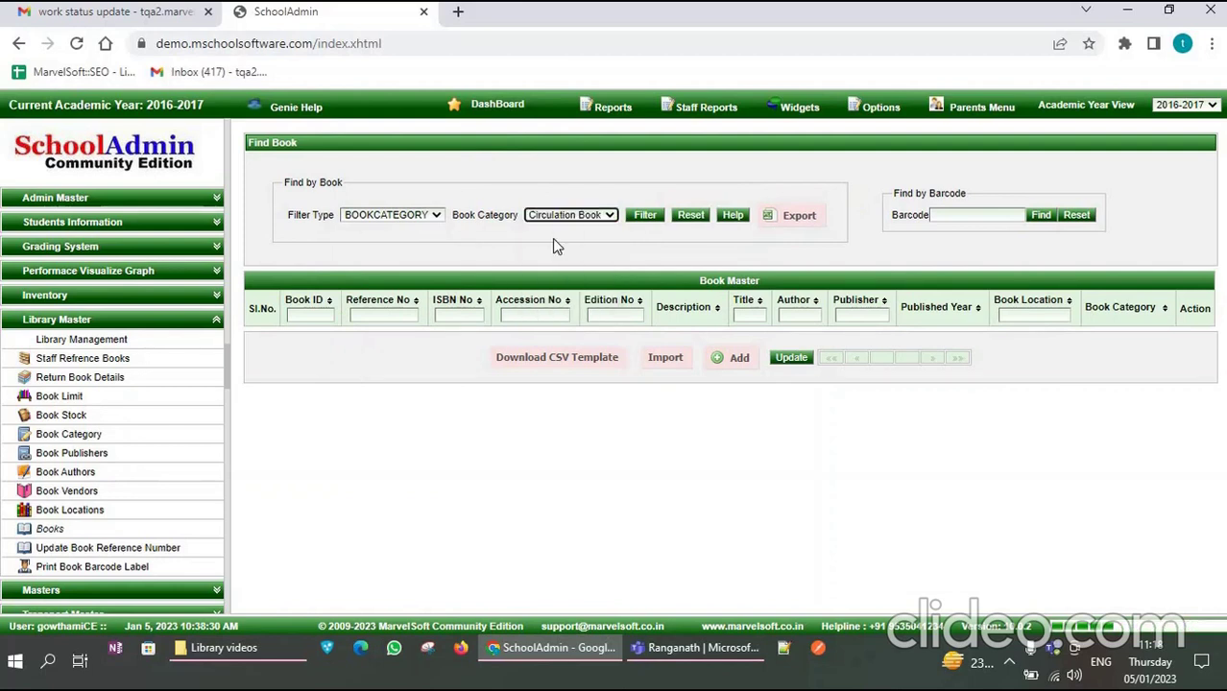
pyautogui.click(646, 219)
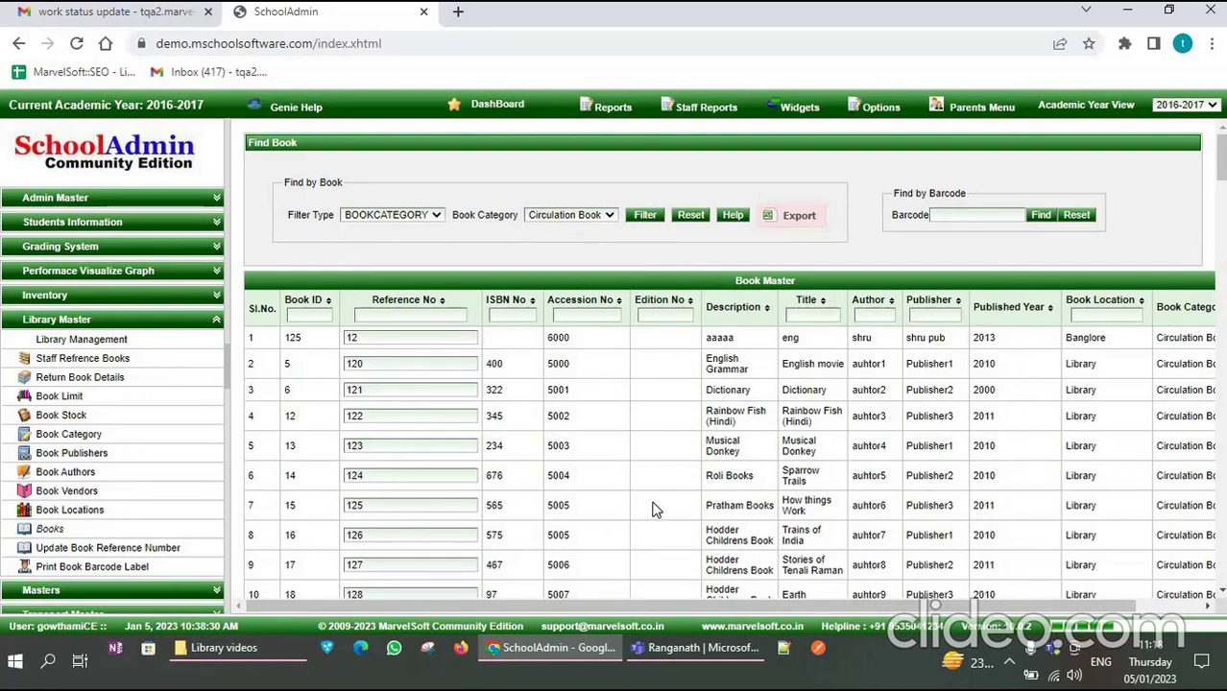
pyautogui.scroll(-1, 652, 509)
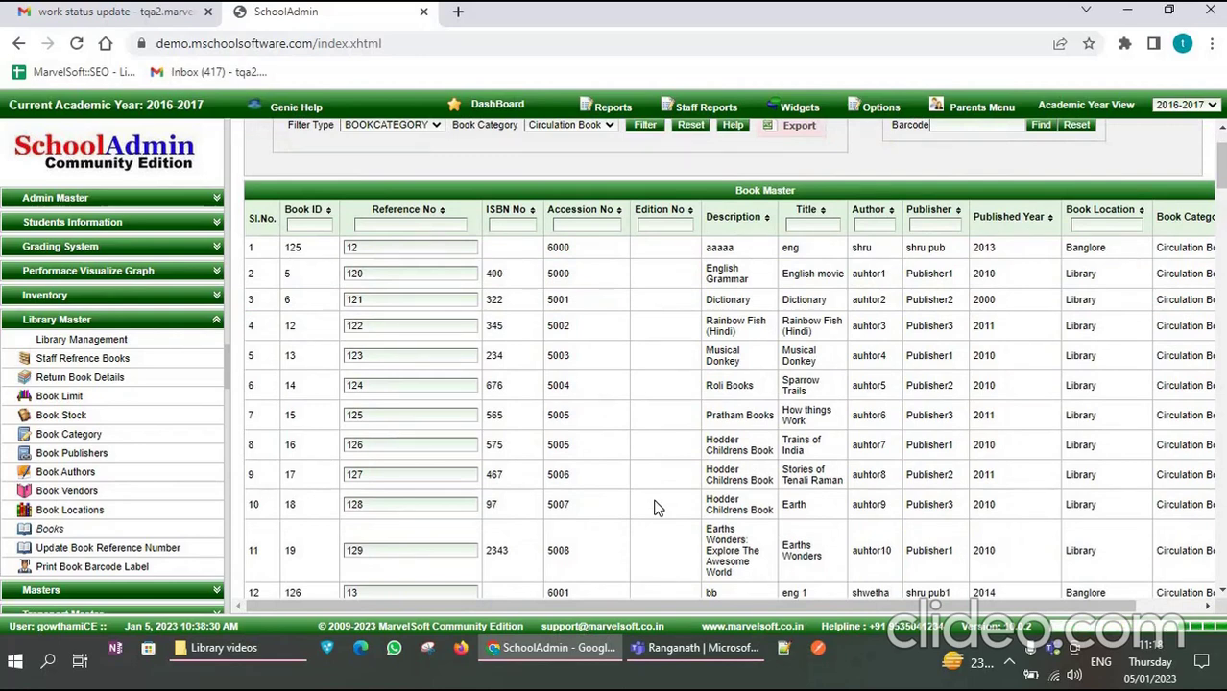
# Replace book 125's description 'aaaaa' with 'awwew' and update the record.
pyautogui.moveTo(653, 604); pyautogui.dragTo(716, 604)
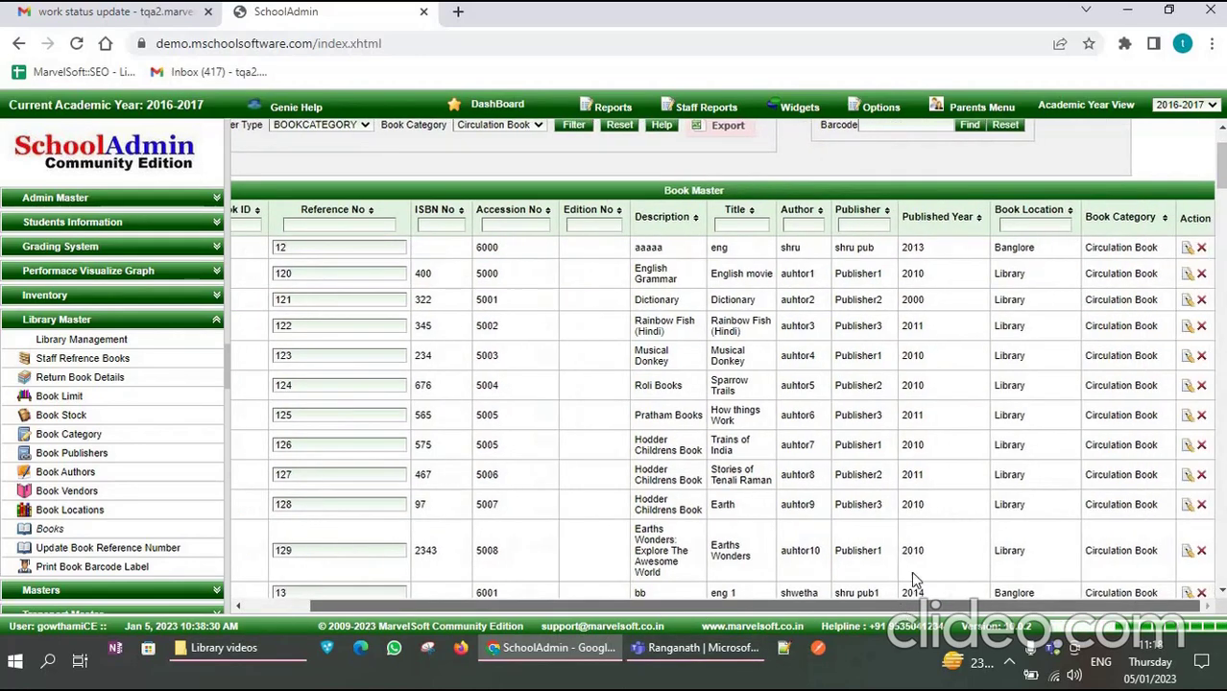
pyautogui.click(1188, 252)
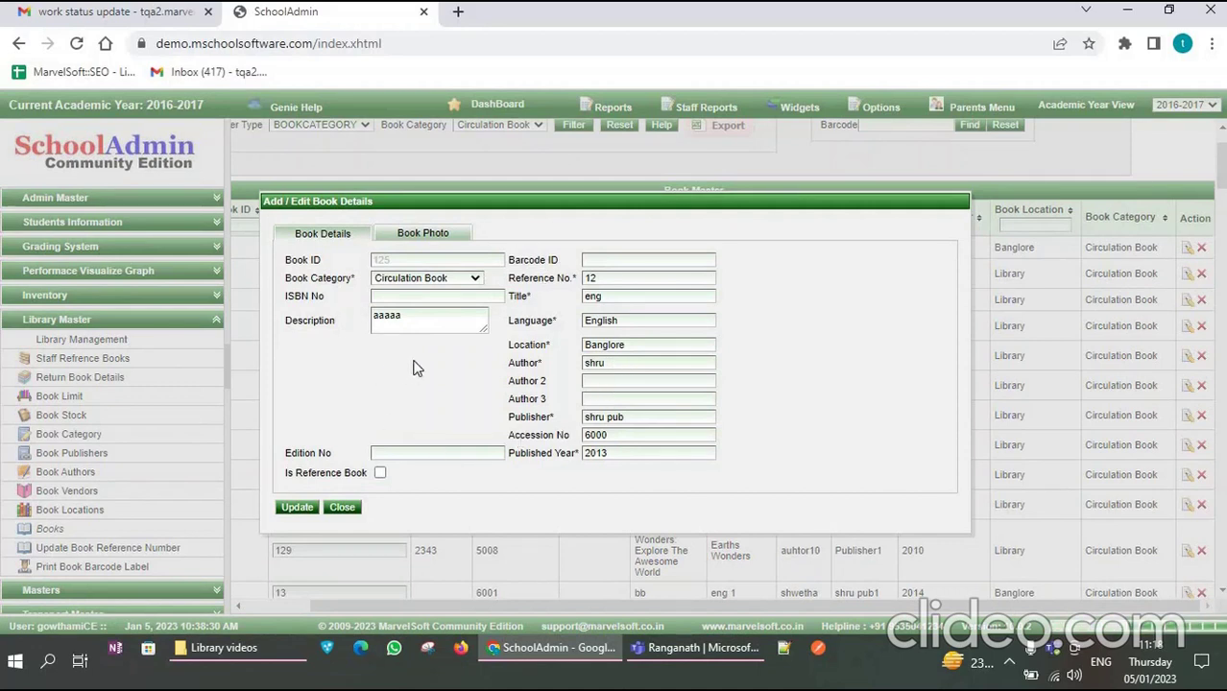
pyautogui.moveTo(425, 320); pyautogui.dragTo(370, 315)
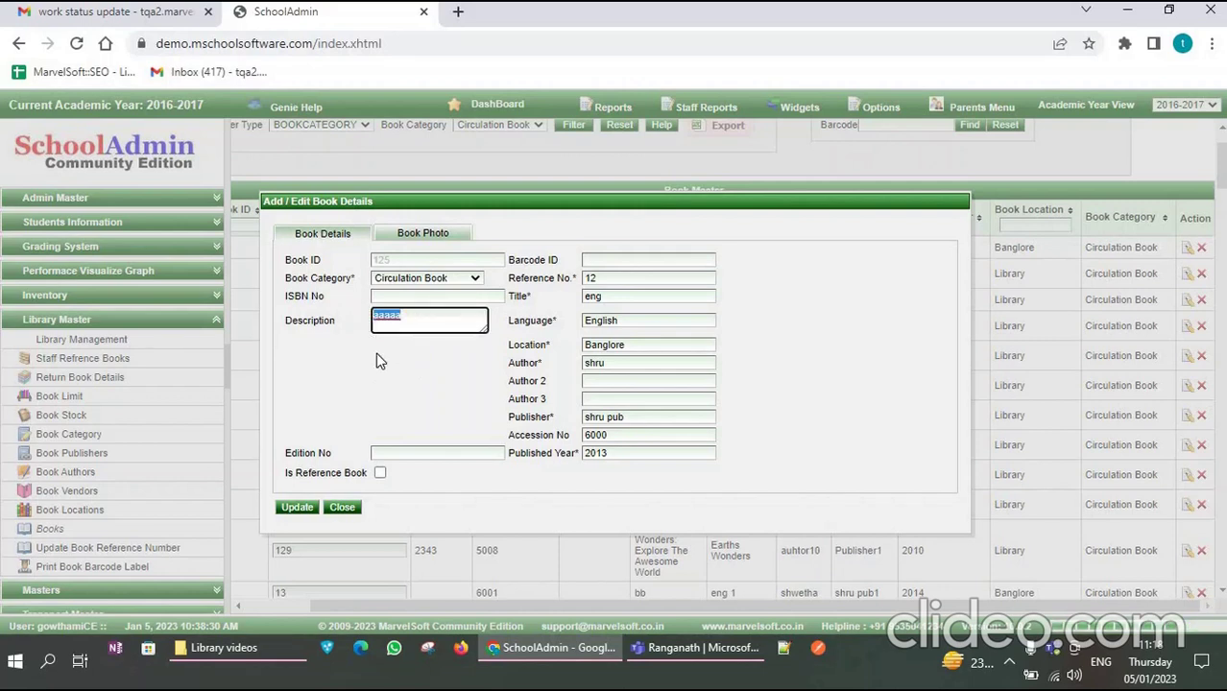
pyautogui.write('aww')
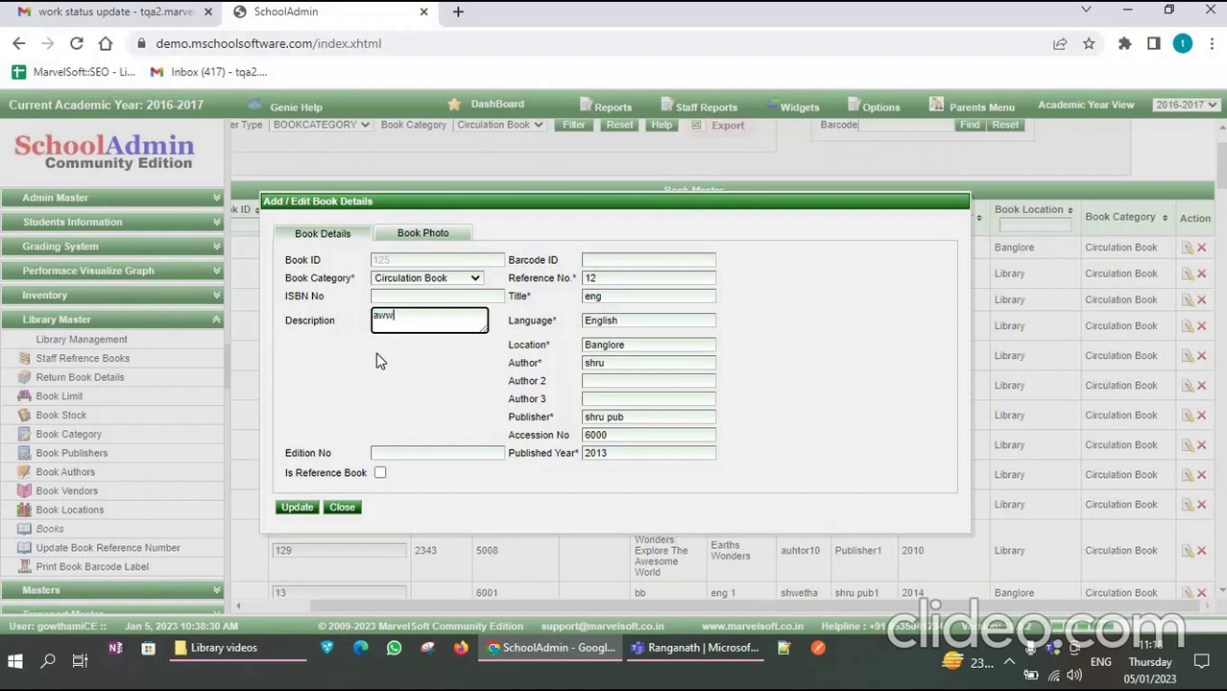
pyautogui.write('ew')
pyautogui.click(297, 508)
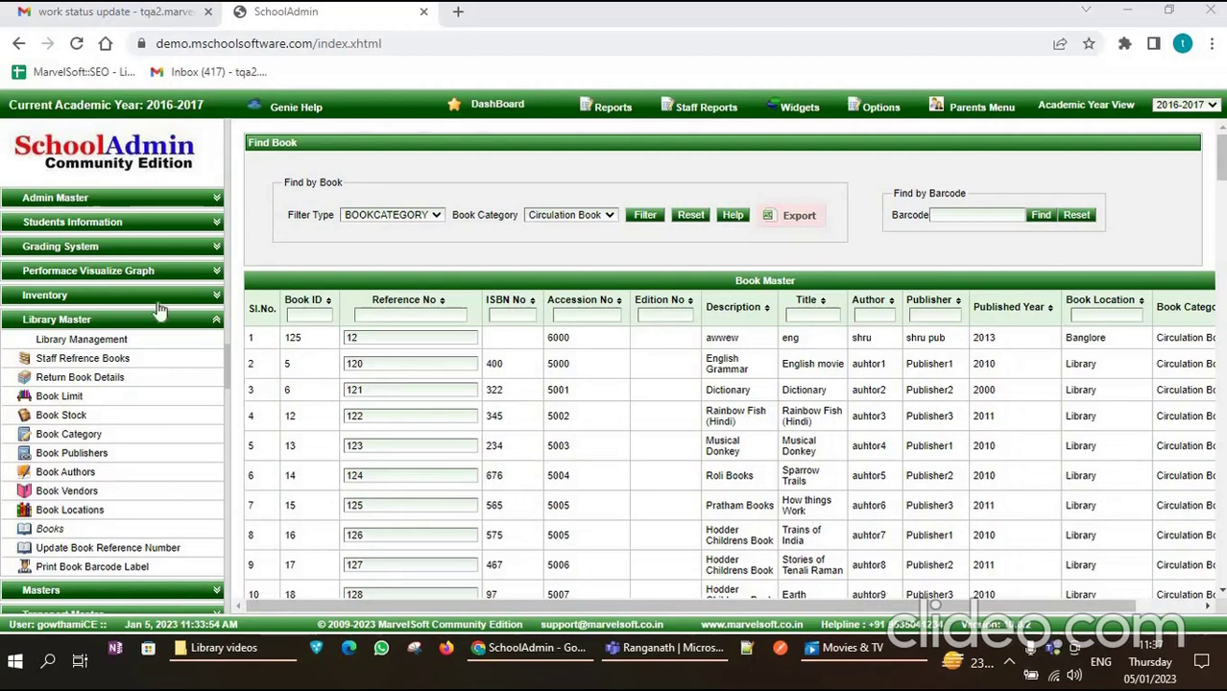
# Filter Book Stock to the Circulation Book category and view the first book's purchase details.
pyautogui.click(113, 423)
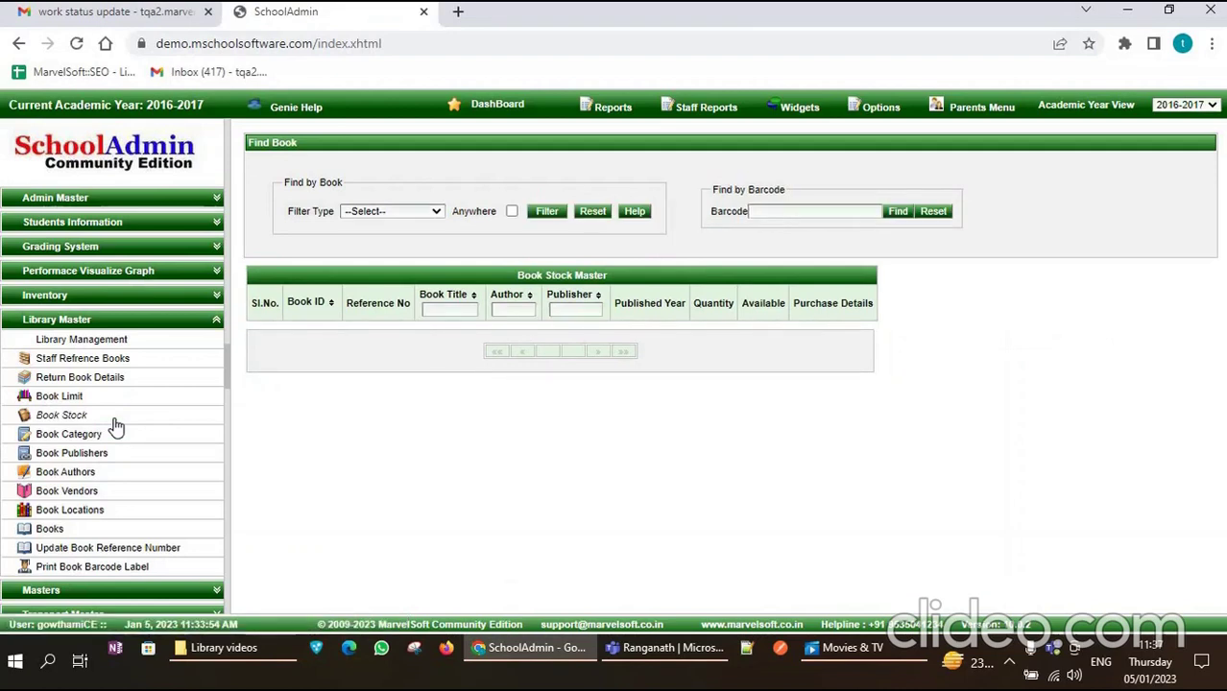
pyautogui.click(381, 213)
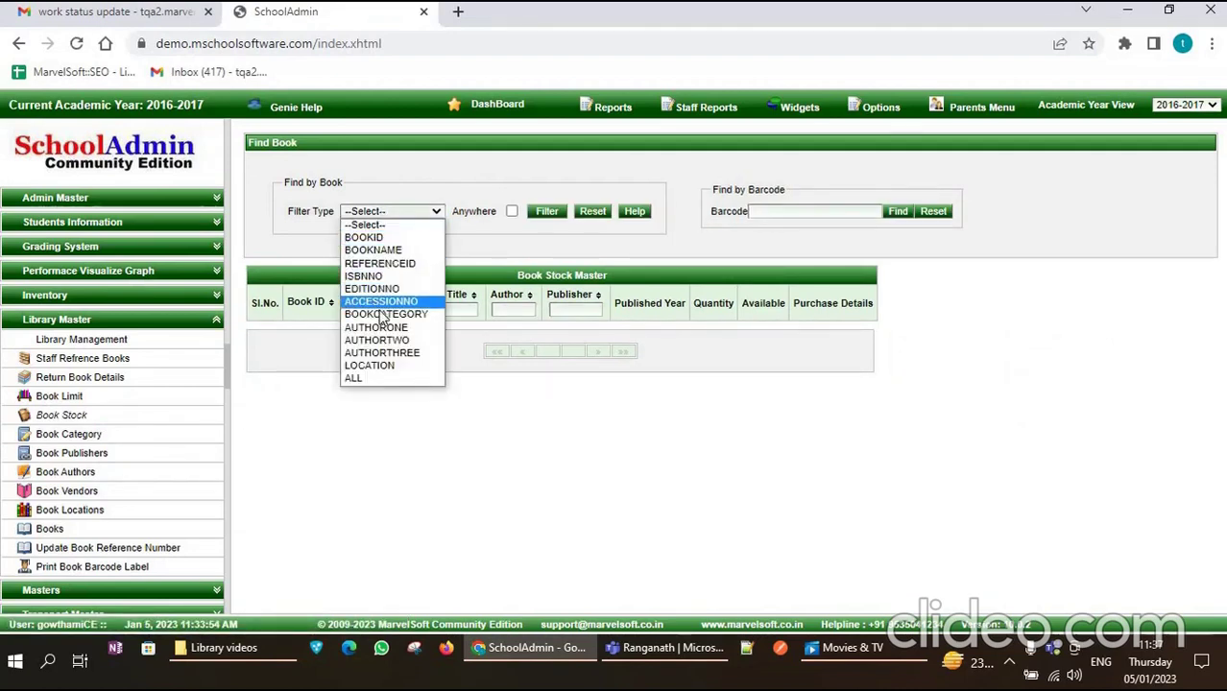
pyautogui.click(382, 304)
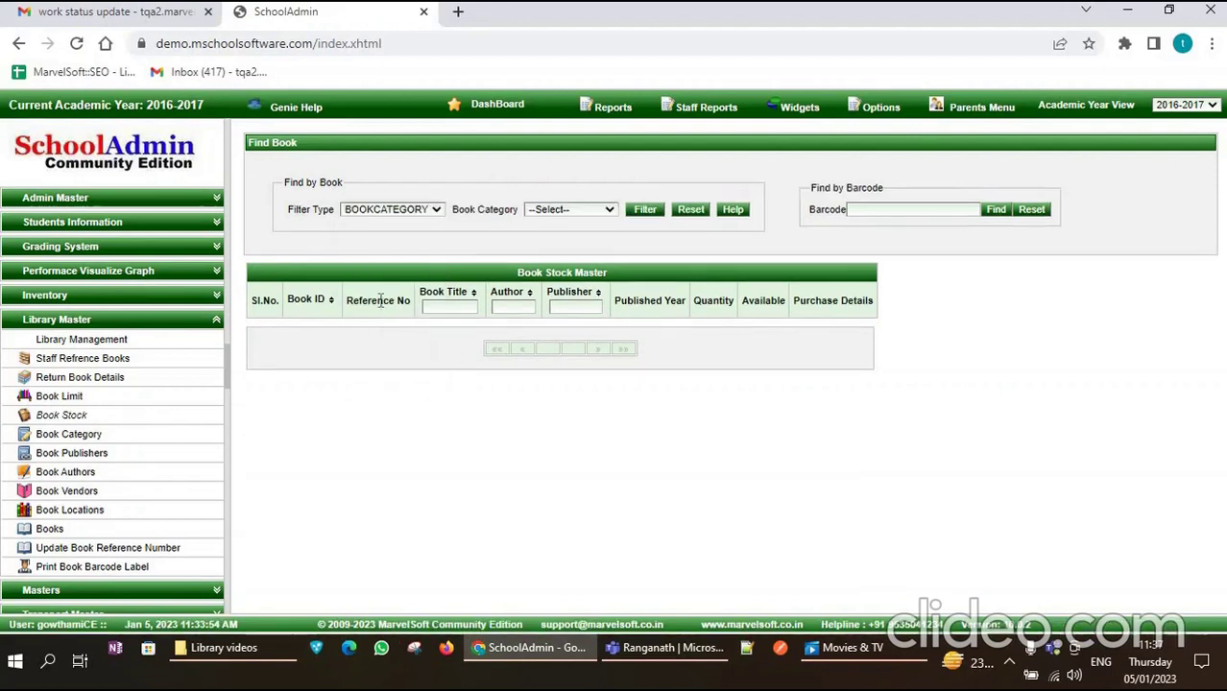
pyautogui.click(566, 211)
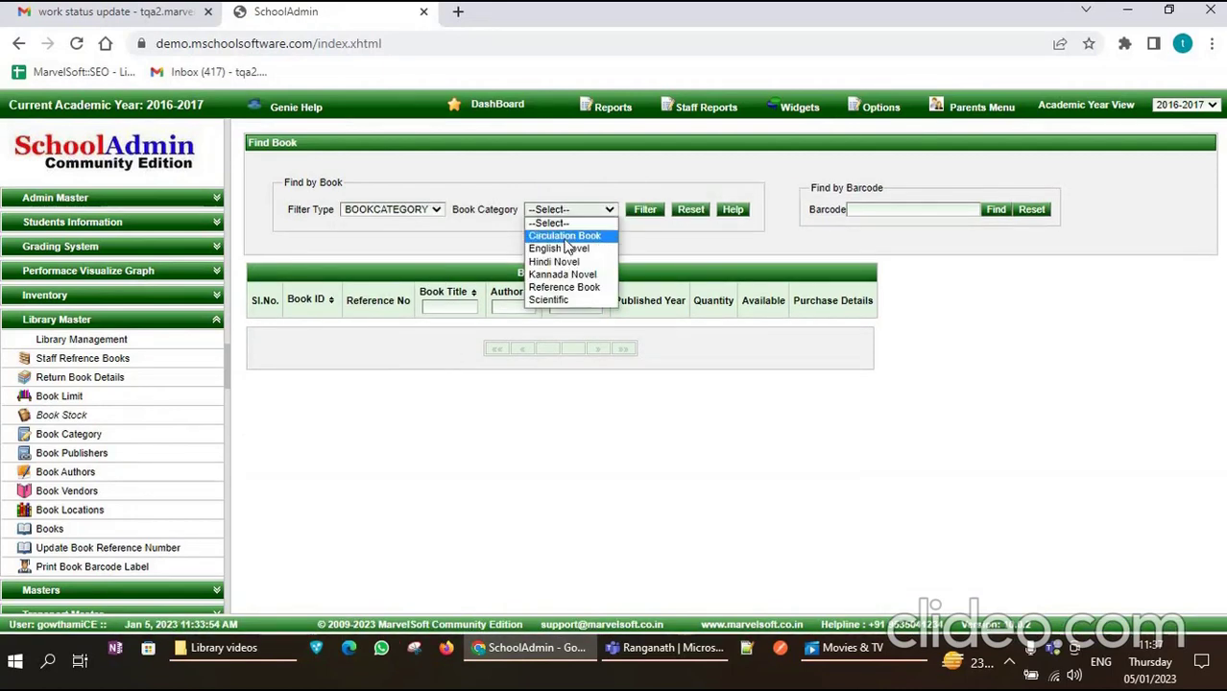
pyautogui.click(567, 234)
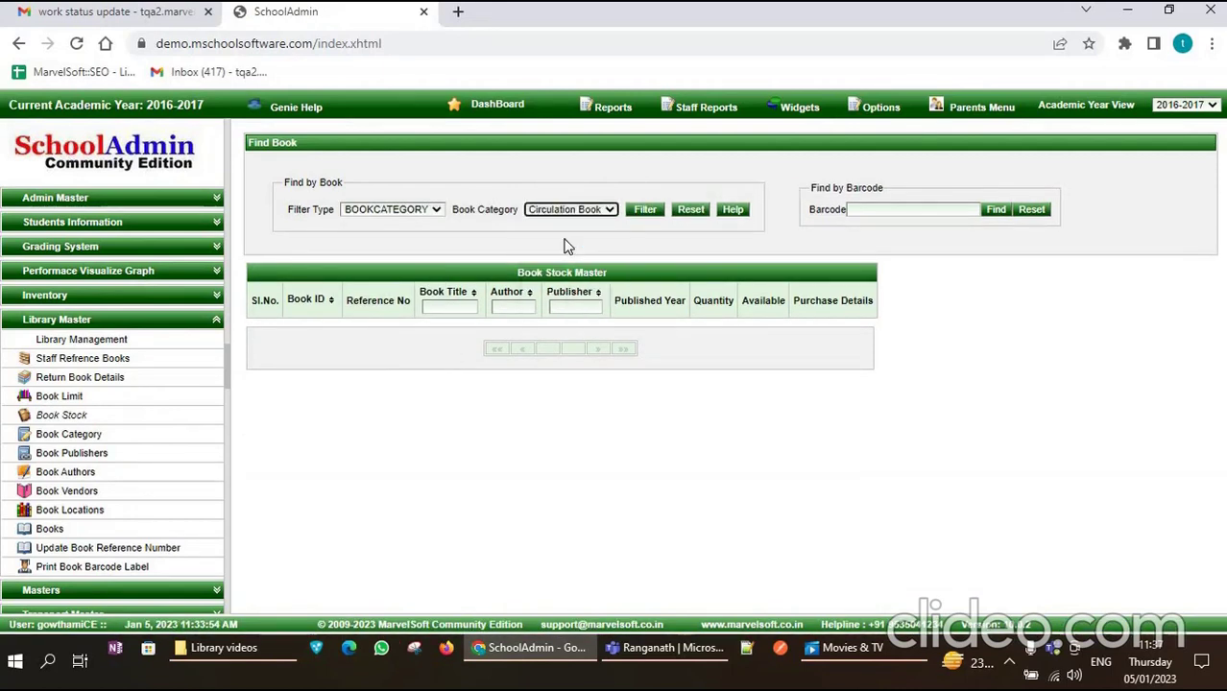
pyautogui.click(645, 211)
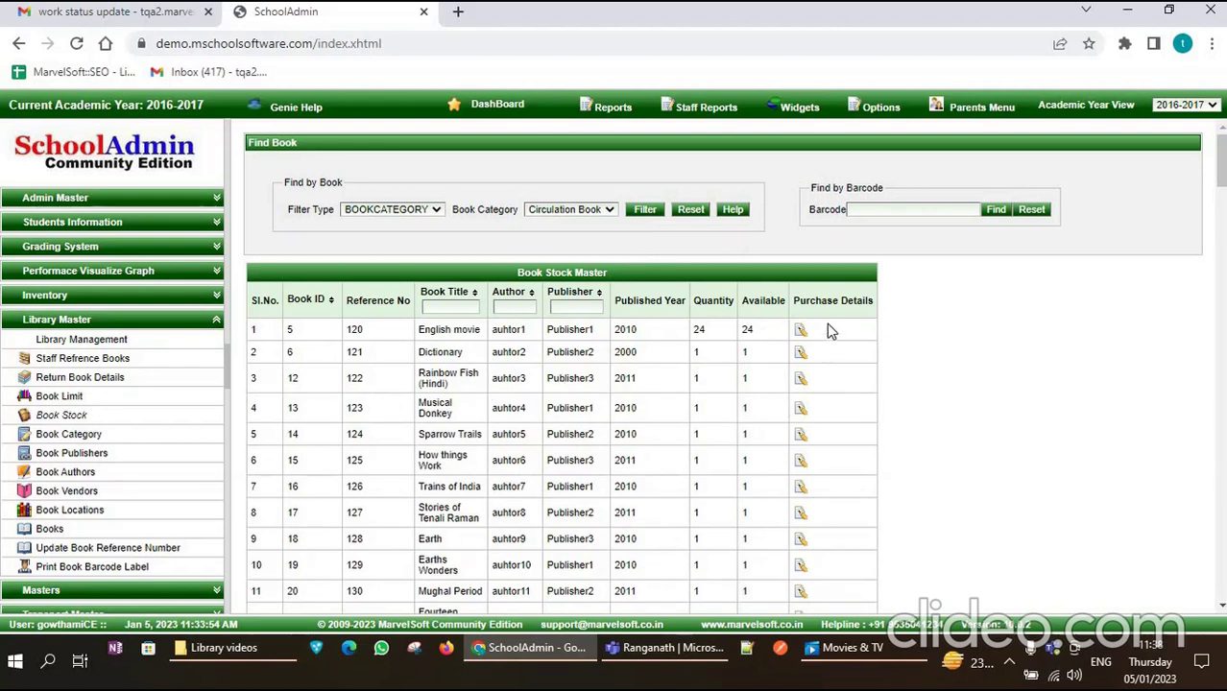
pyautogui.click(801, 331)
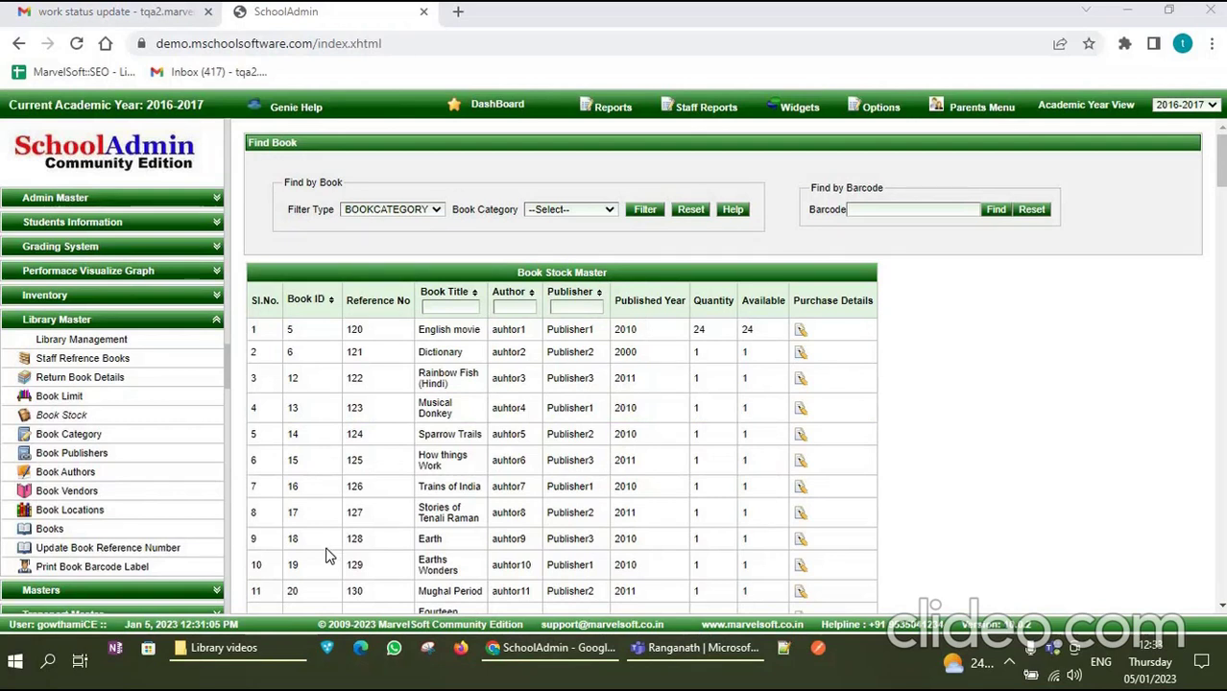
# In Library Management, select a student from Class III, Section A.
pyautogui.click(56, 340)
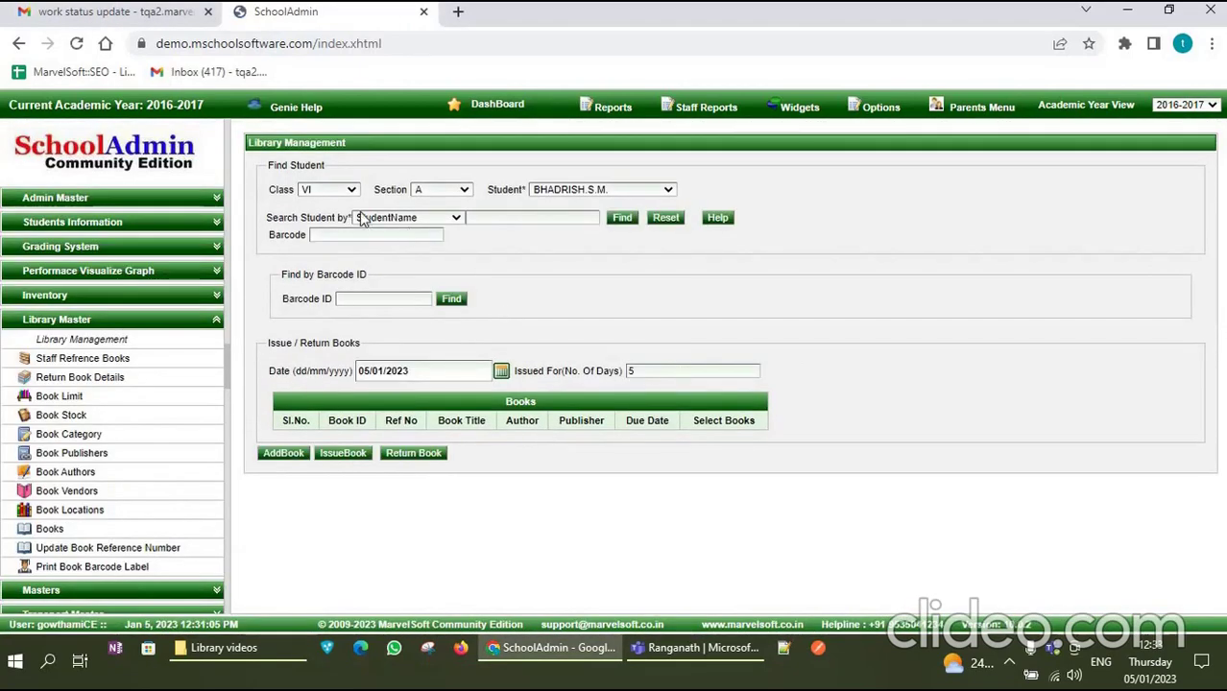
pyautogui.click(335, 193)
pyautogui.click(324, 282)
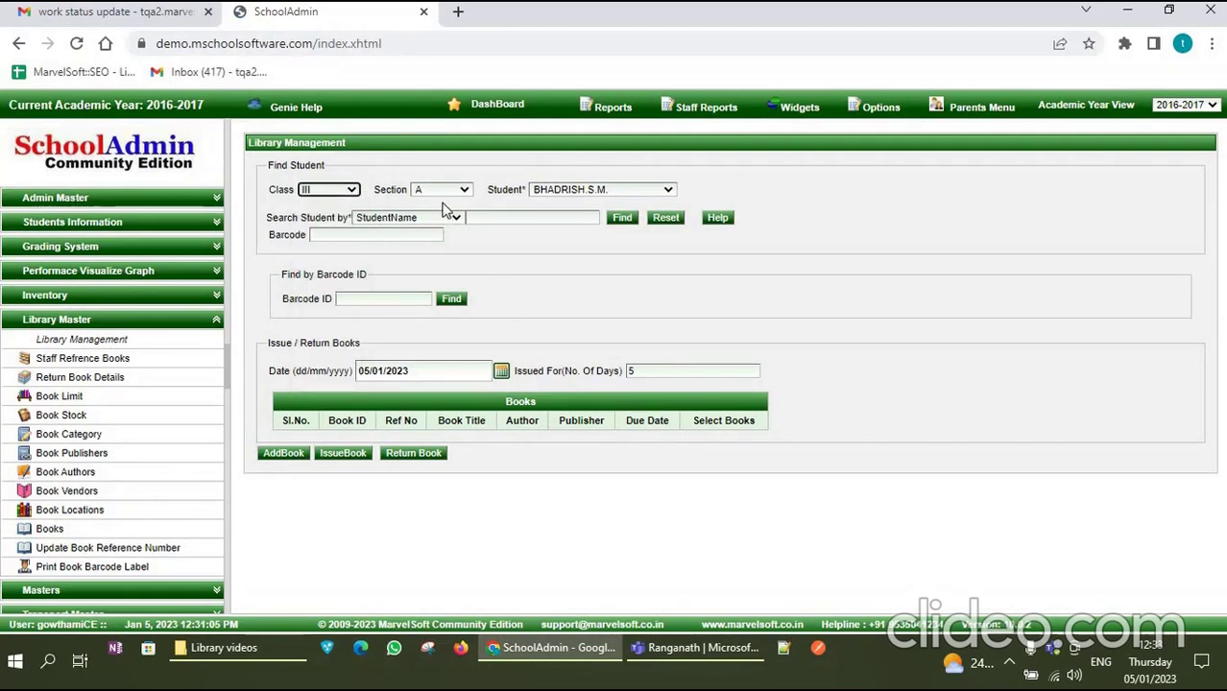
pyautogui.click(444, 192)
pyautogui.click(432, 214)
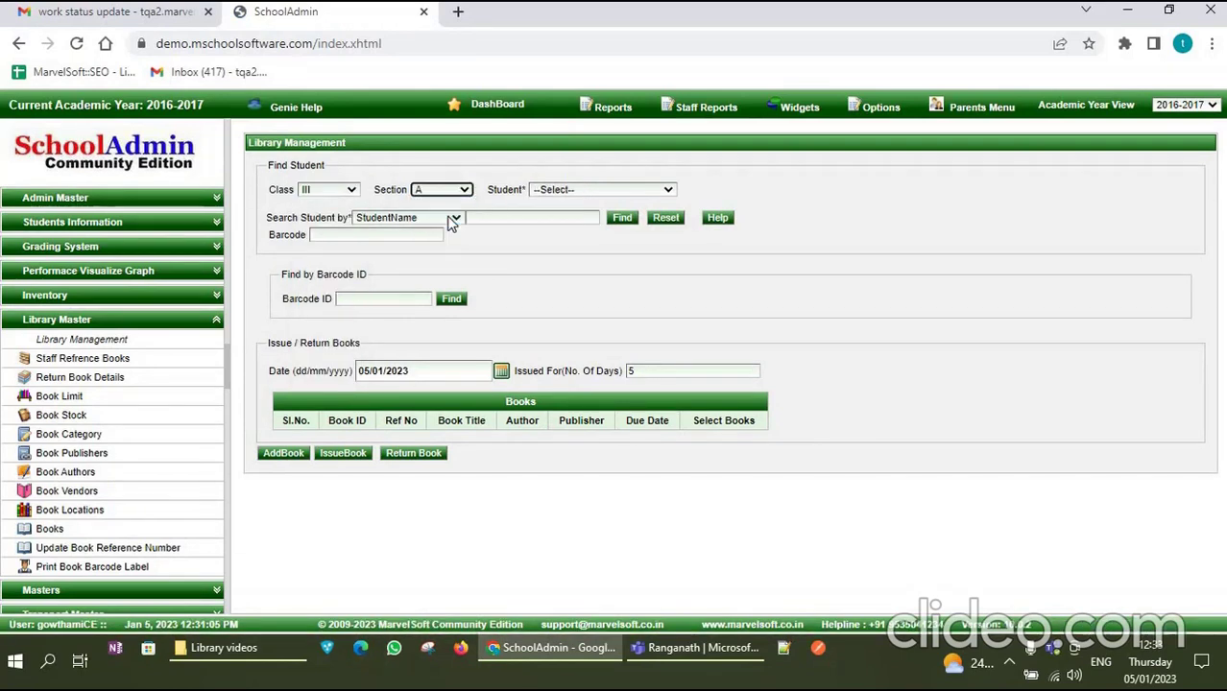
pyautogui.click(589, 195)
pyautogui.click(591, 254)
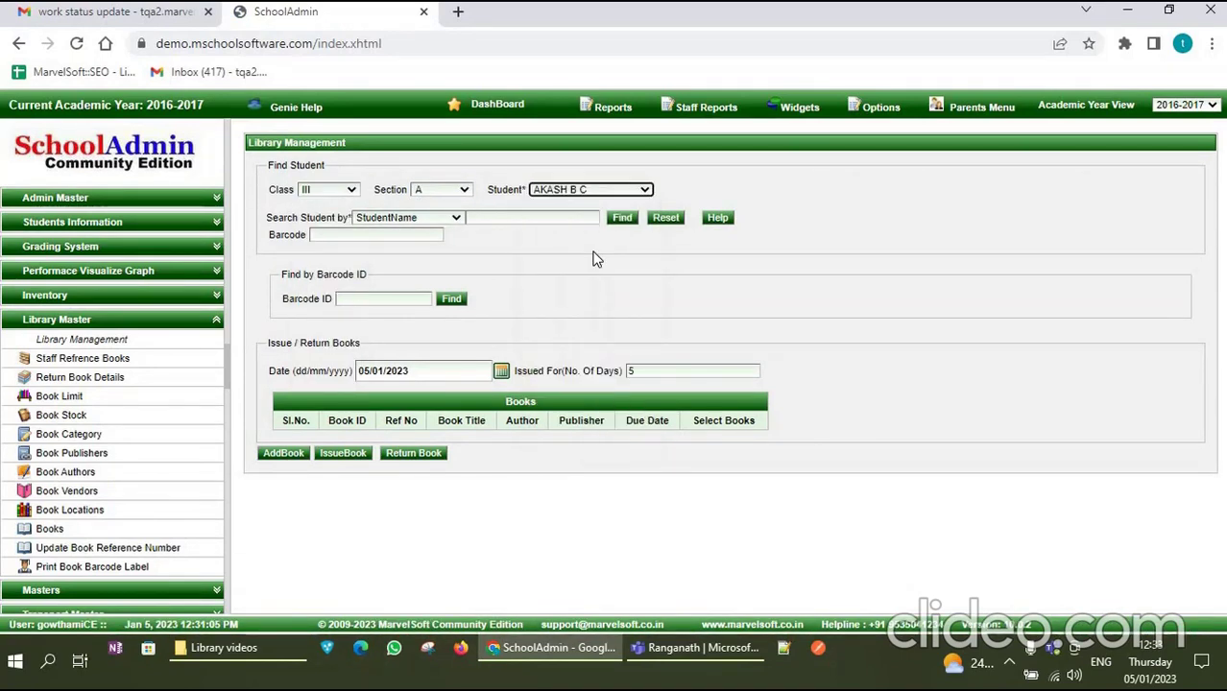
pyautogui.click(620, 220)
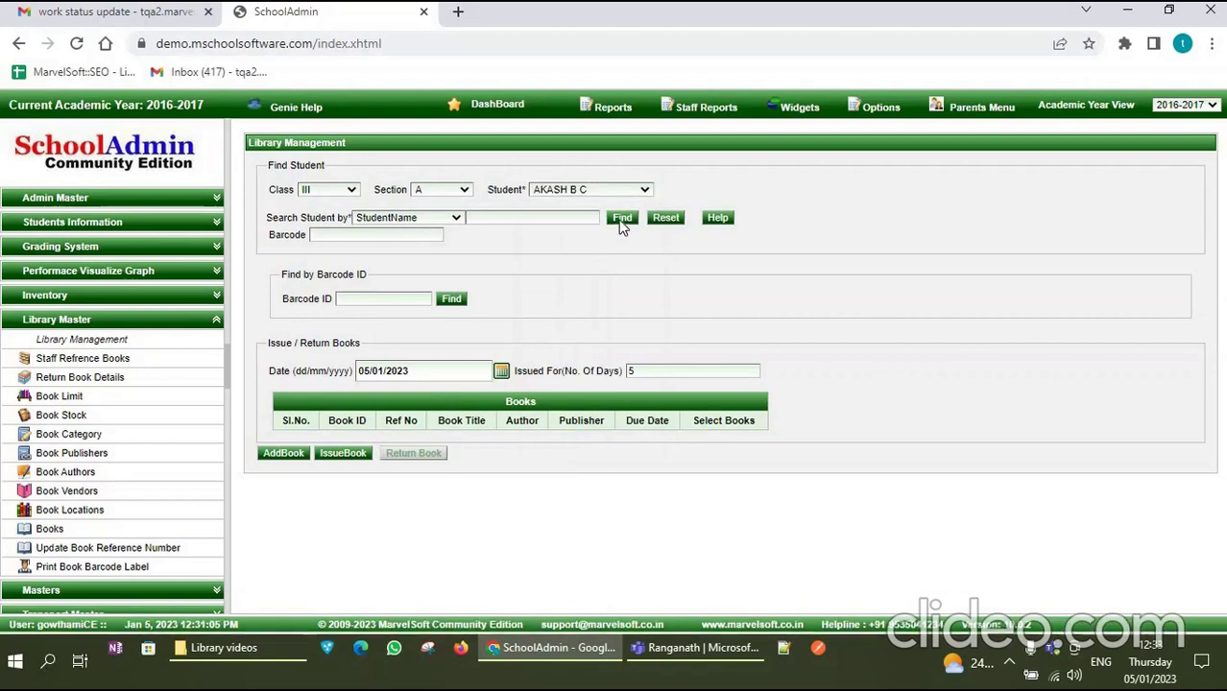
# Add a book for the student, choosing Reference Book category and the title Sea Shore.
pyautogui.click(283, 454)
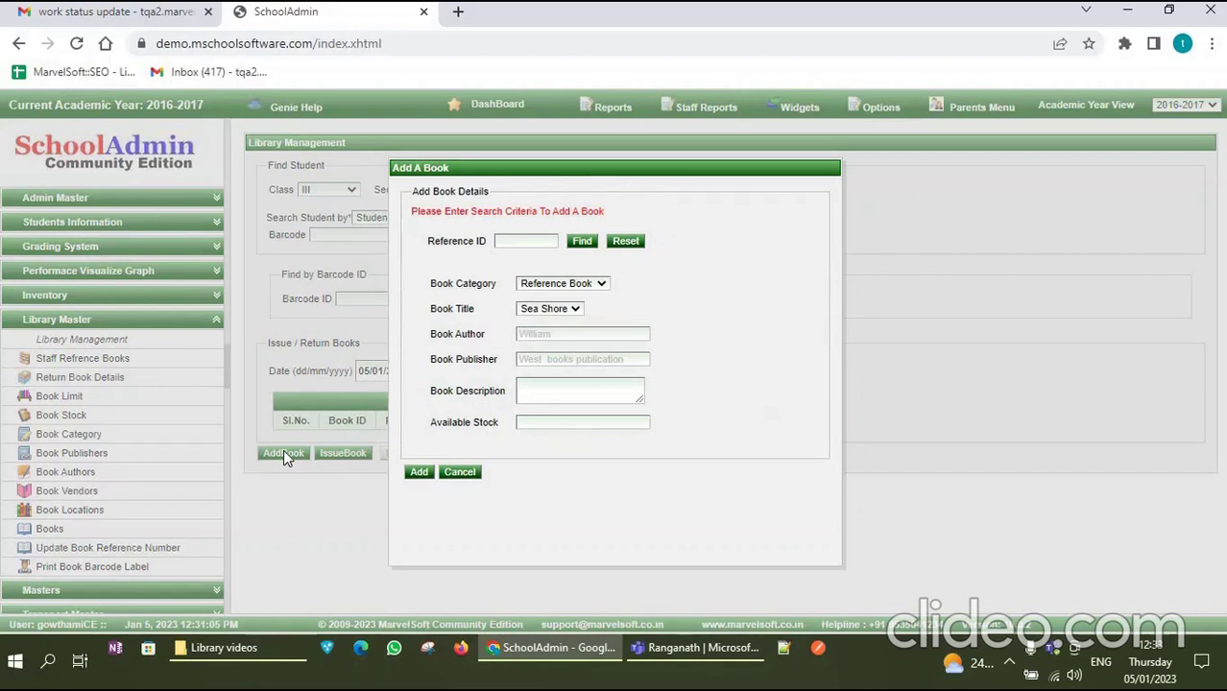
pyautogui.click(581, 284)
pyautogui.click(561, 362)
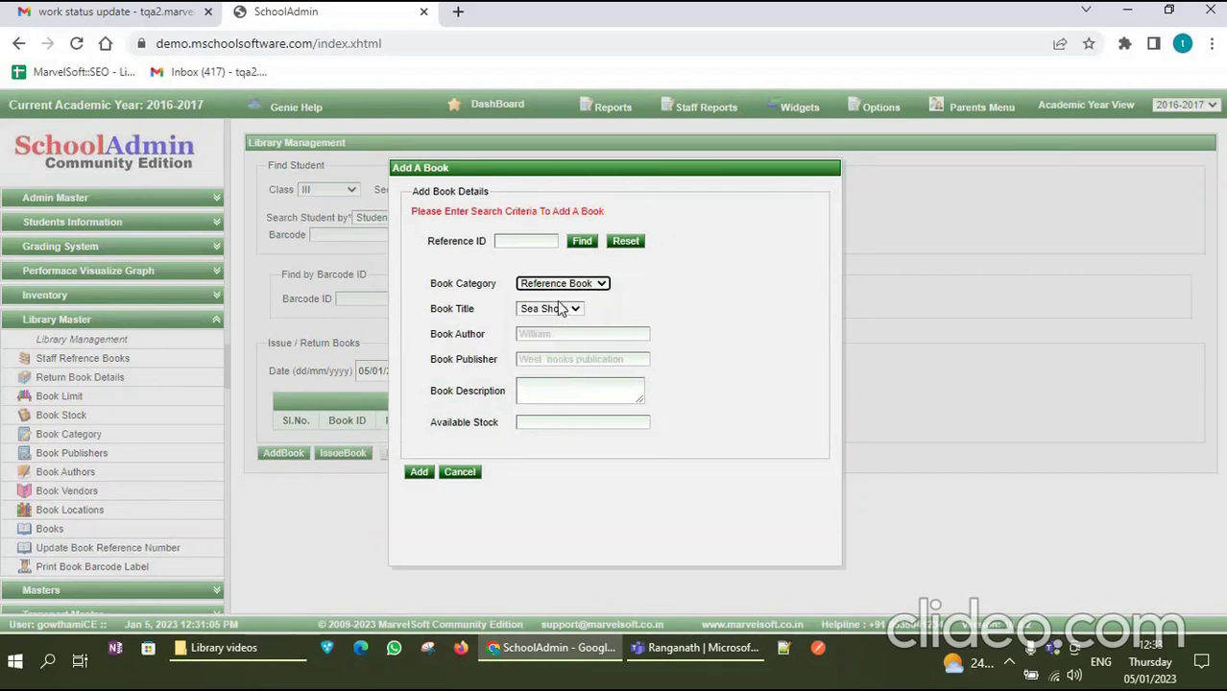
pyautogui.click(560, 311)
pyautogui.click(561, 333)
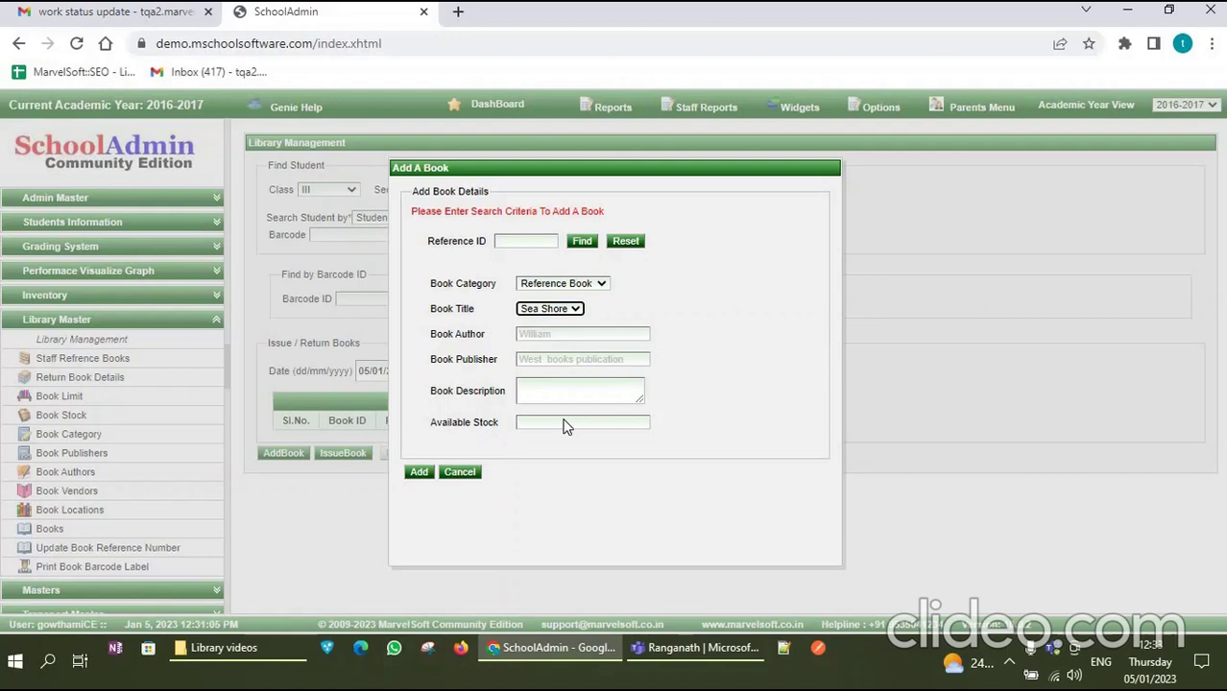
# Issue Sea Shore to the Class III student from 05 to 10 January 2023.
pyautogui.click(419, 477)
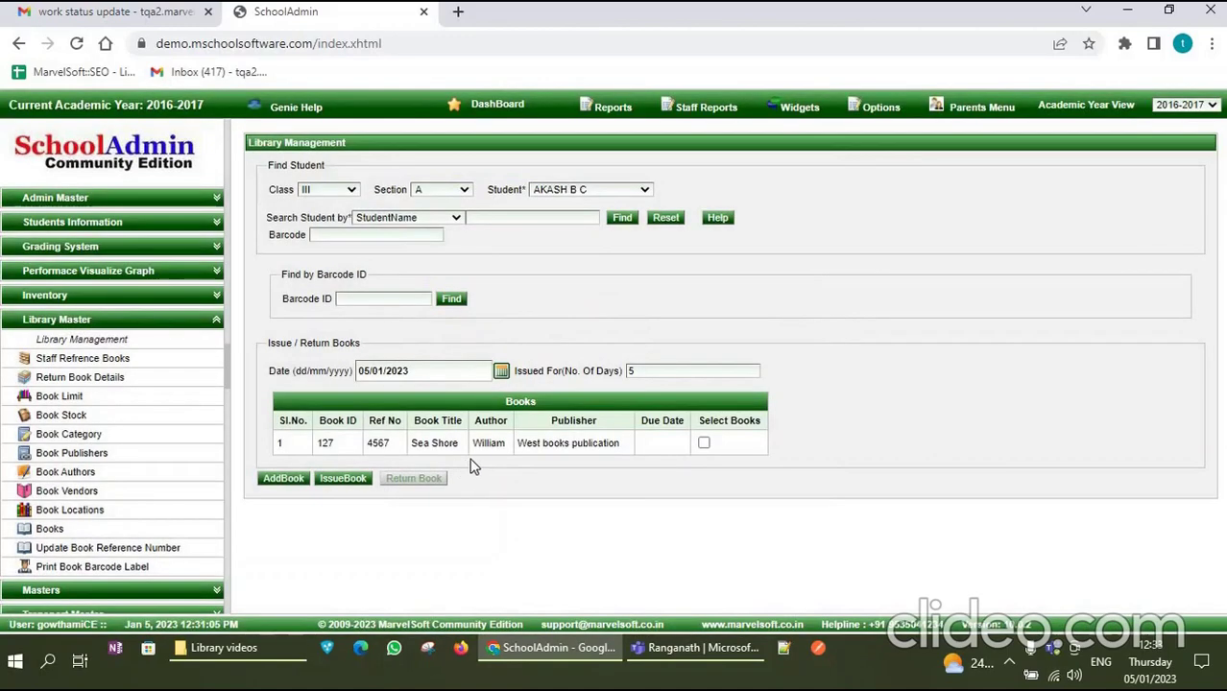
pyautogui.click(704, 443)
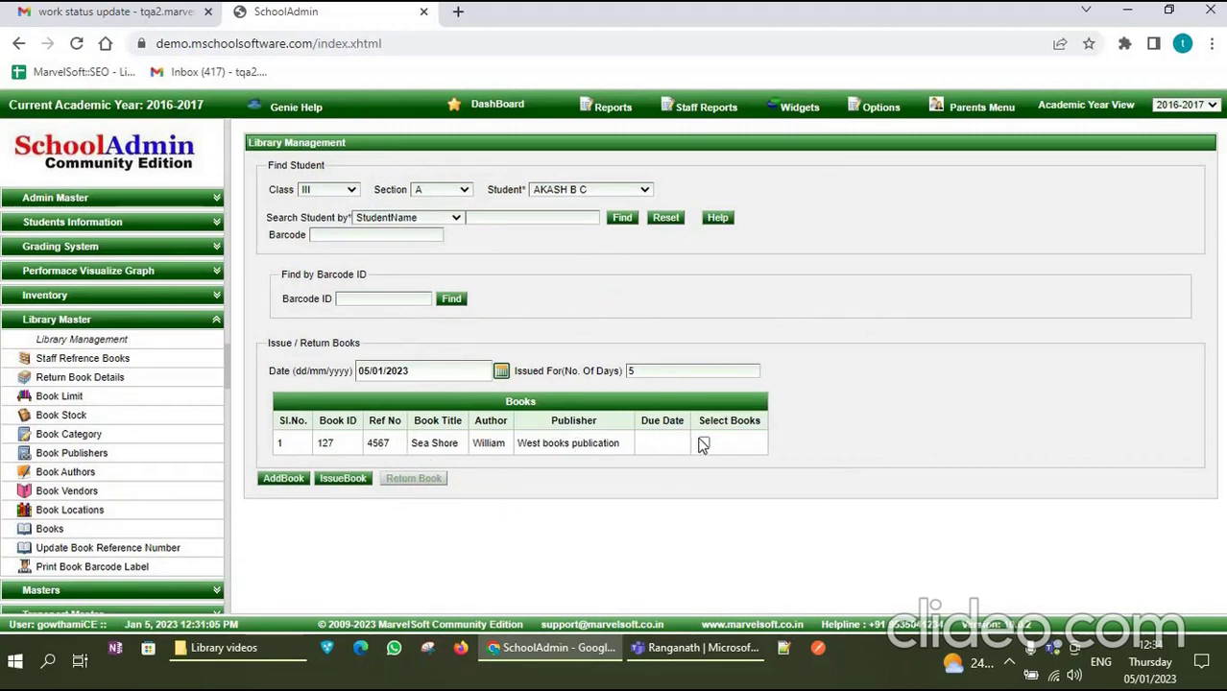
pyautogui.click(343, 479)
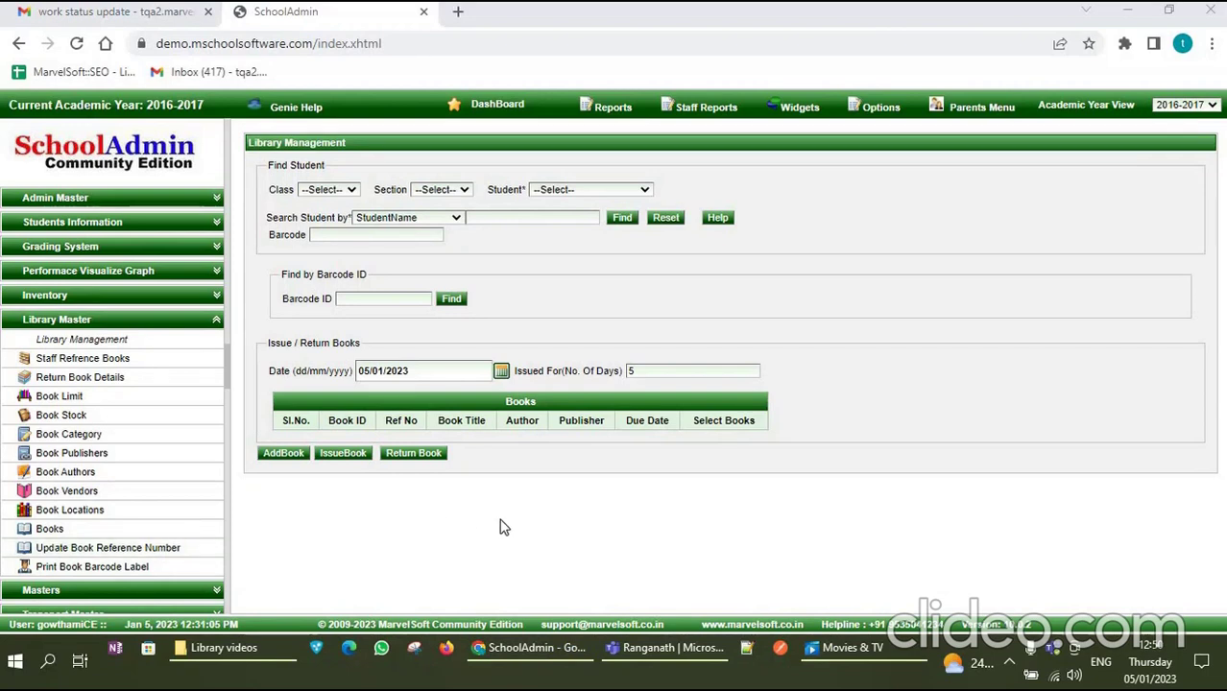
# Reselect Class III, Section A and the student who borrowed Sea Shore.
pyautogui.click(332, 191)
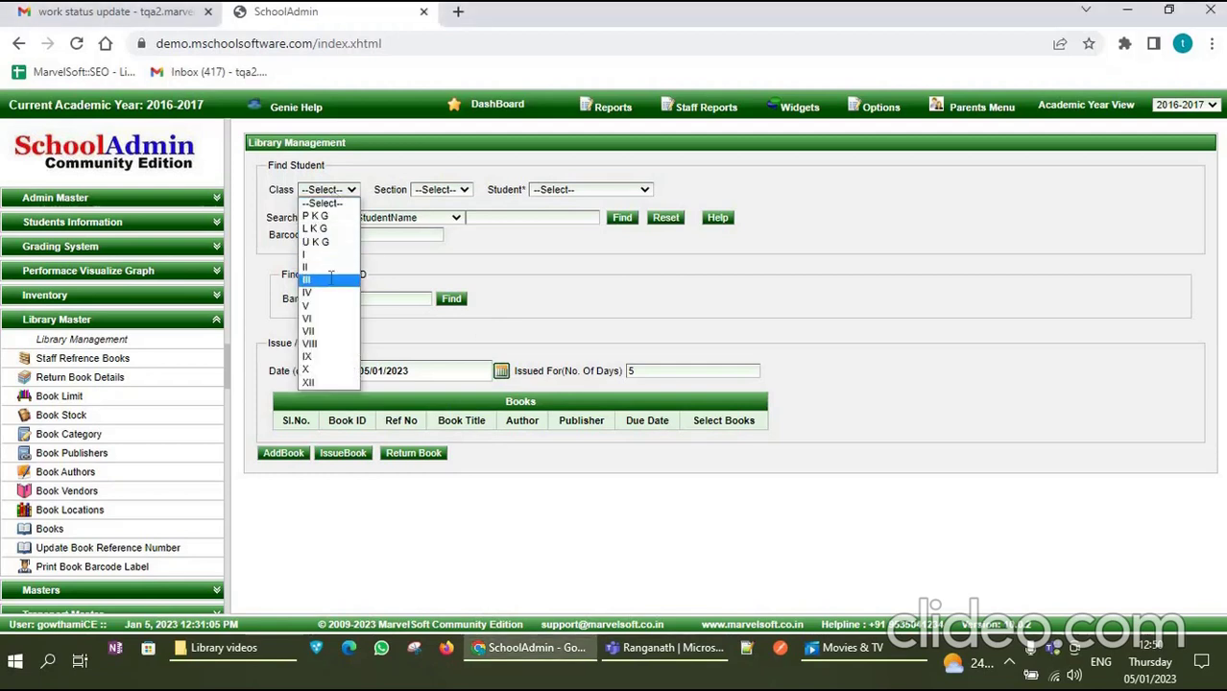
pyautogui.click(331, 278)
pyautogui.click(434, 192)
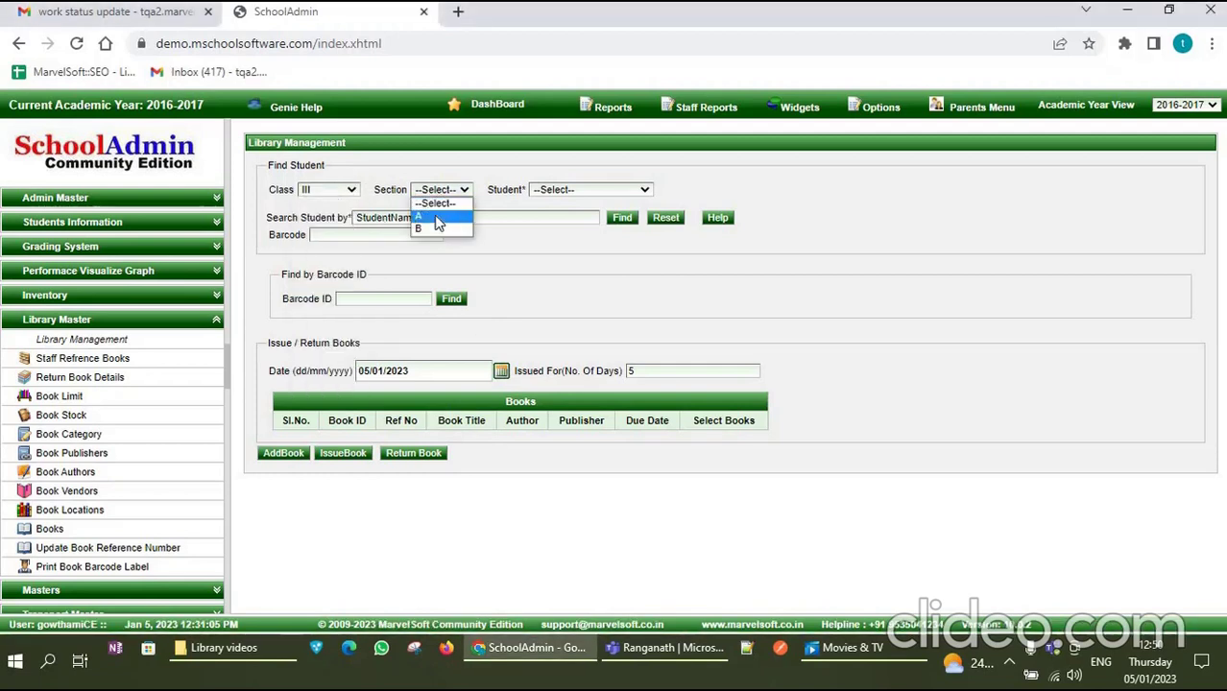
pyautogui.click(437, 219)
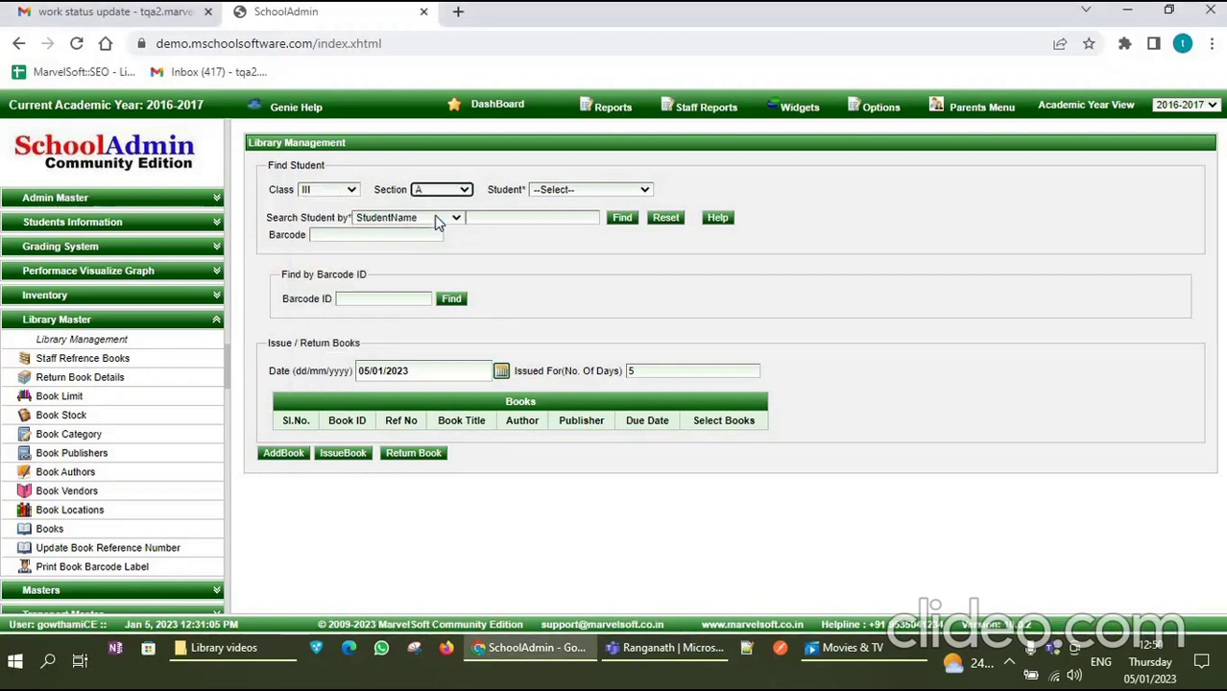
pyautogui.click(574, 197)
pyautogui.click(588, 251)
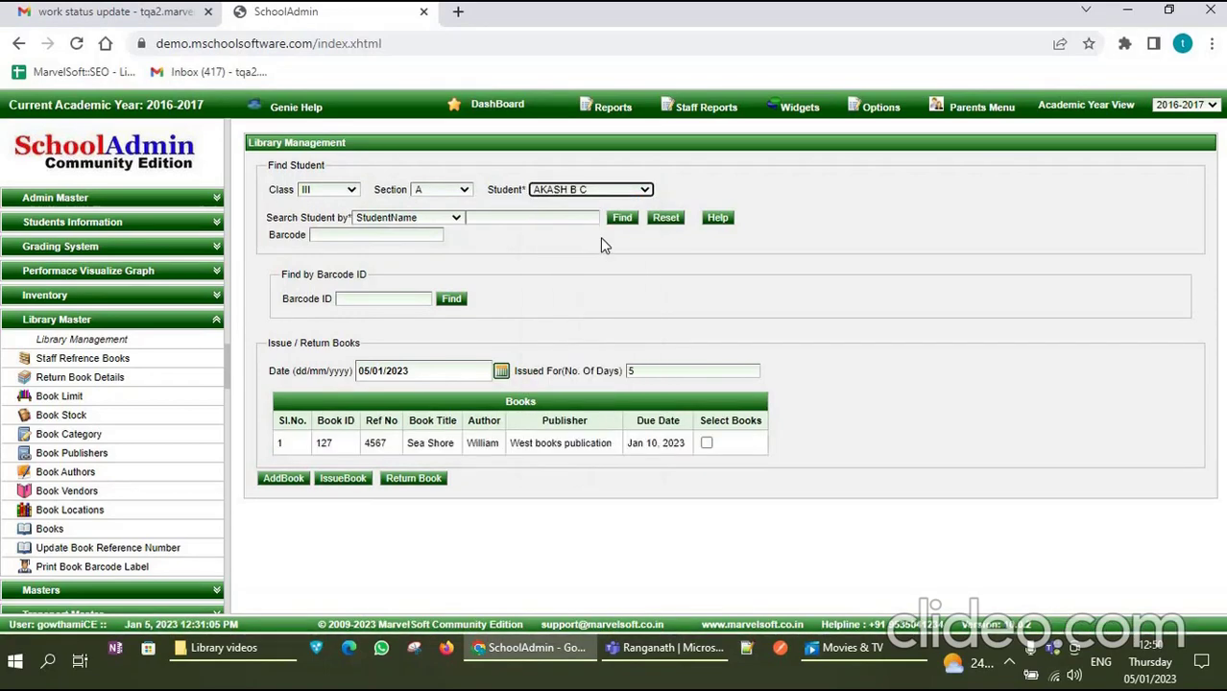
# Return the borrowed Sea Shore book as of Thu Jan 05 2023.
pyautogui.click(624, 220)
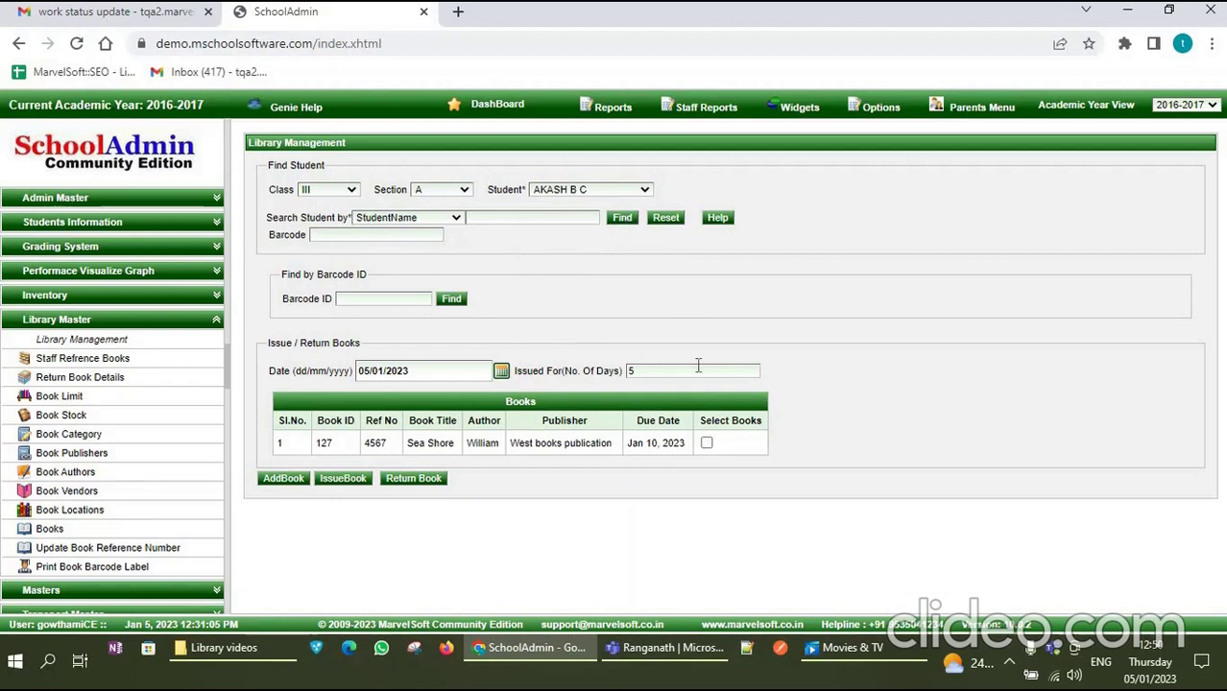
pyautogui.click(707, 444)
pyautogui.click(427, 480)
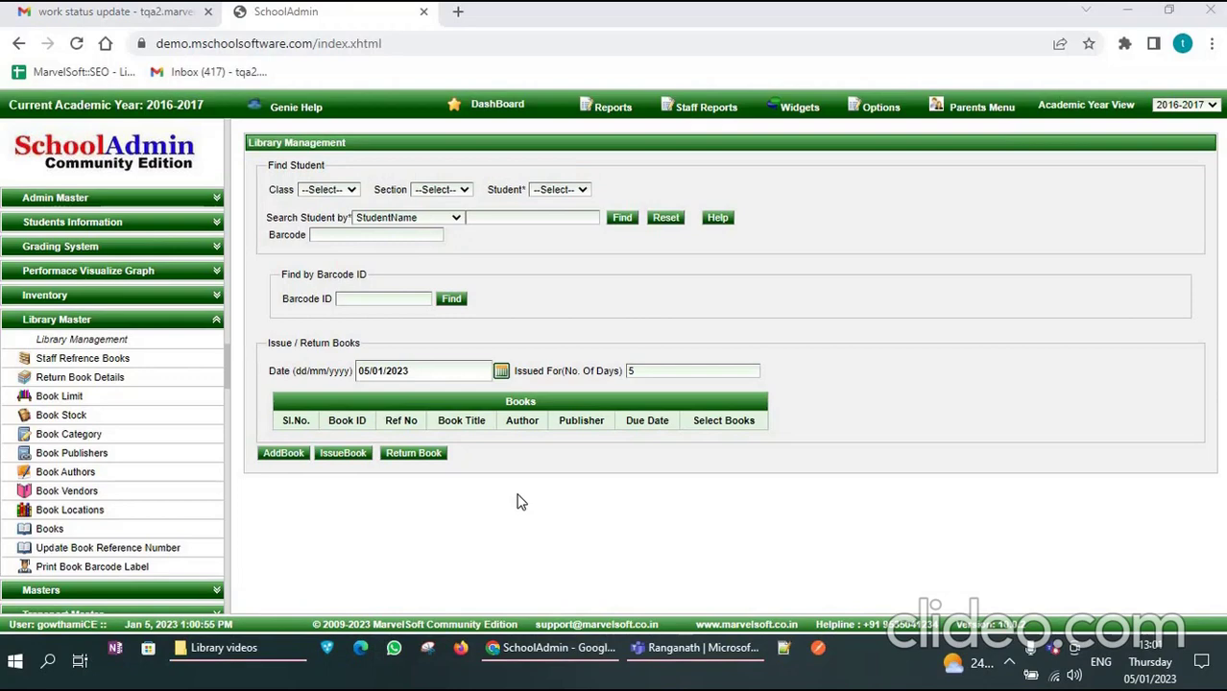
# Under Staff Reference Books, choose Job Type PRIMARY and a staff member, then start adding a book.
pyautogui.click(144, 365)
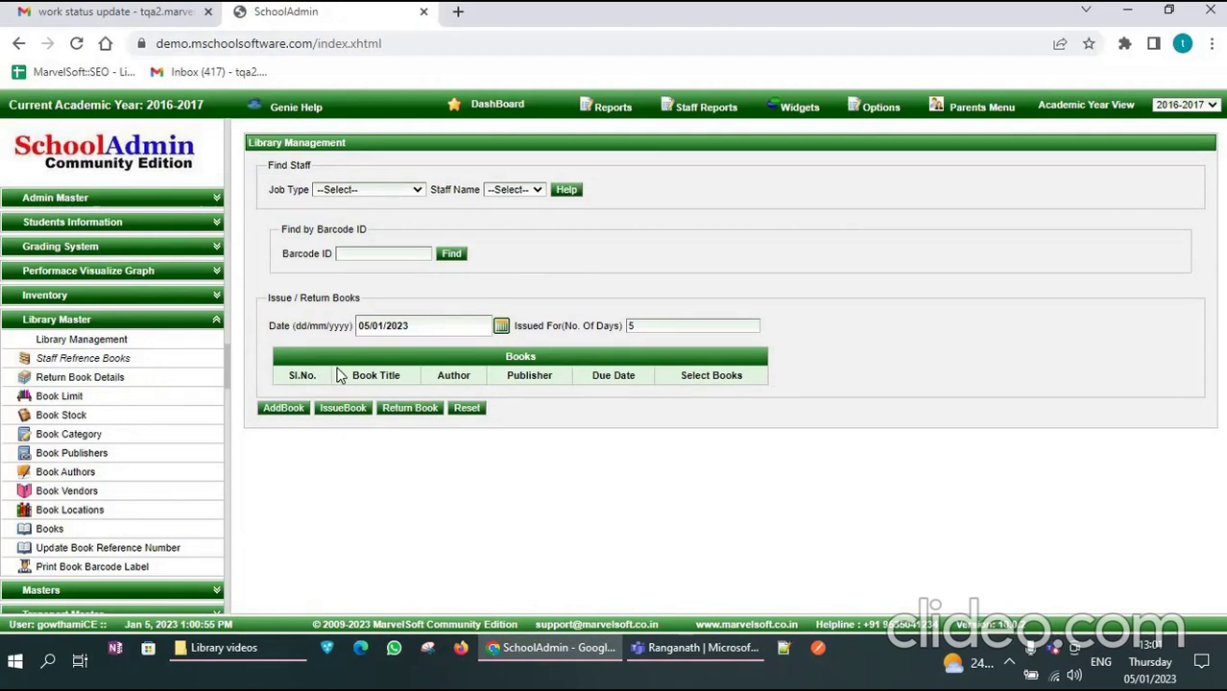
pyautogui.click(350, 192)
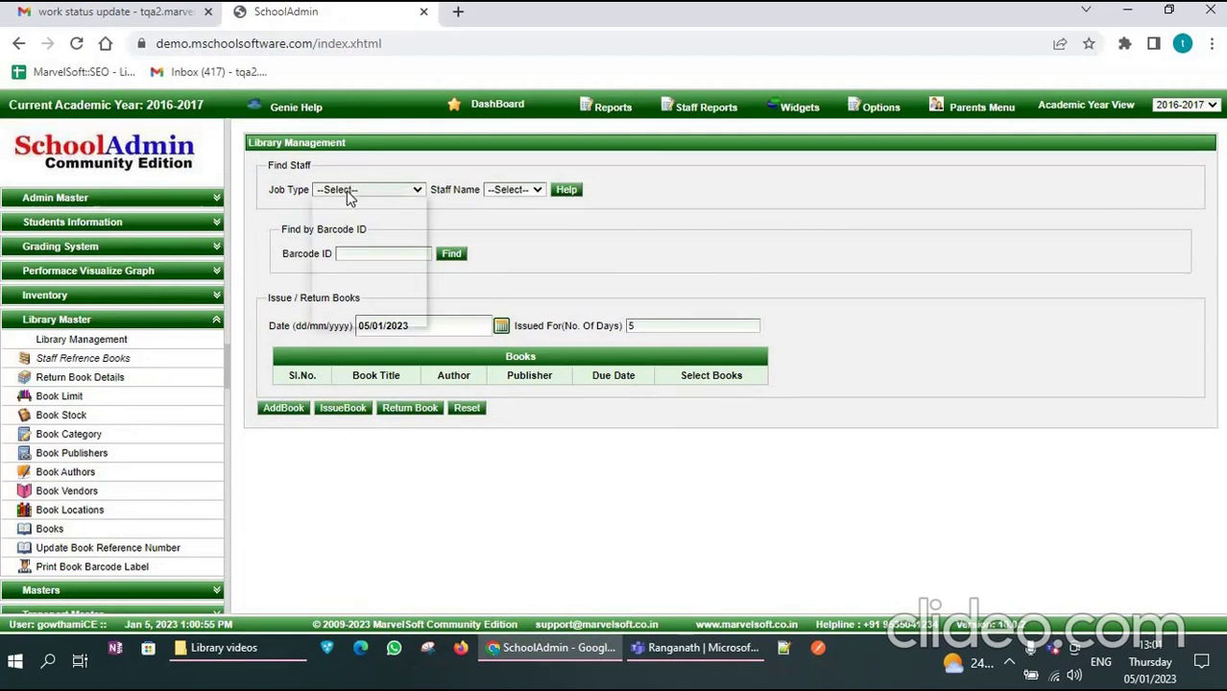
pyautogui.click(348, 241)
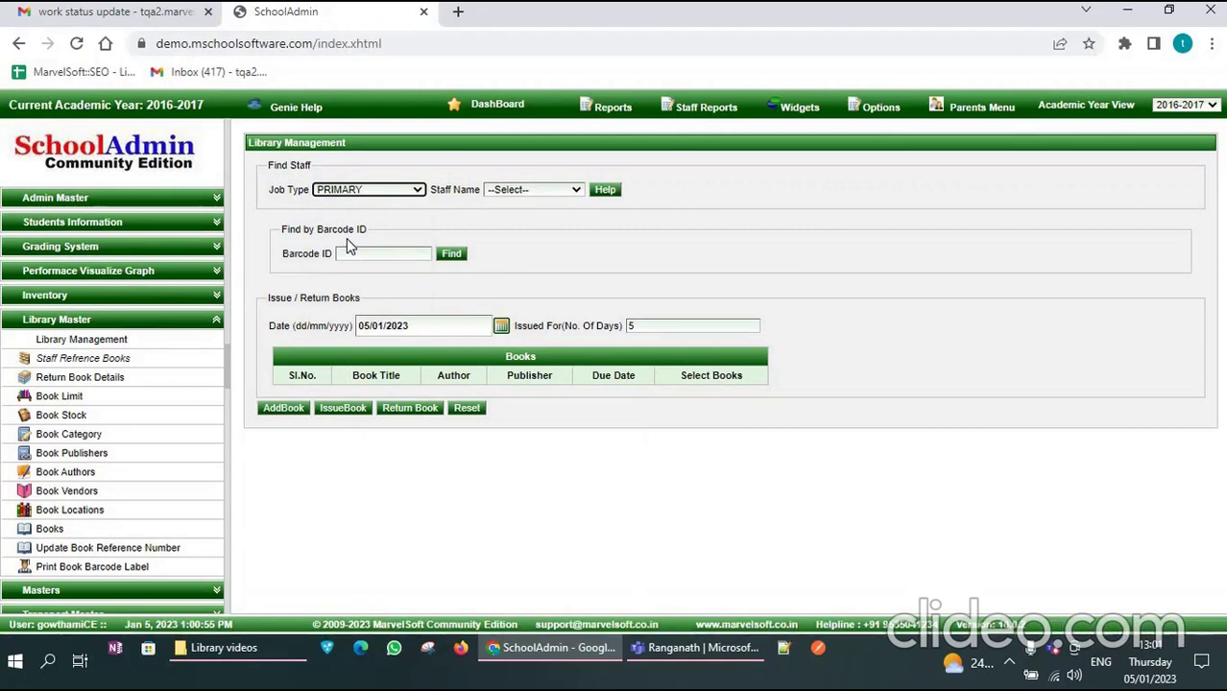
pyautogui.click(527, 191)
pyautogui.click(526, 243)
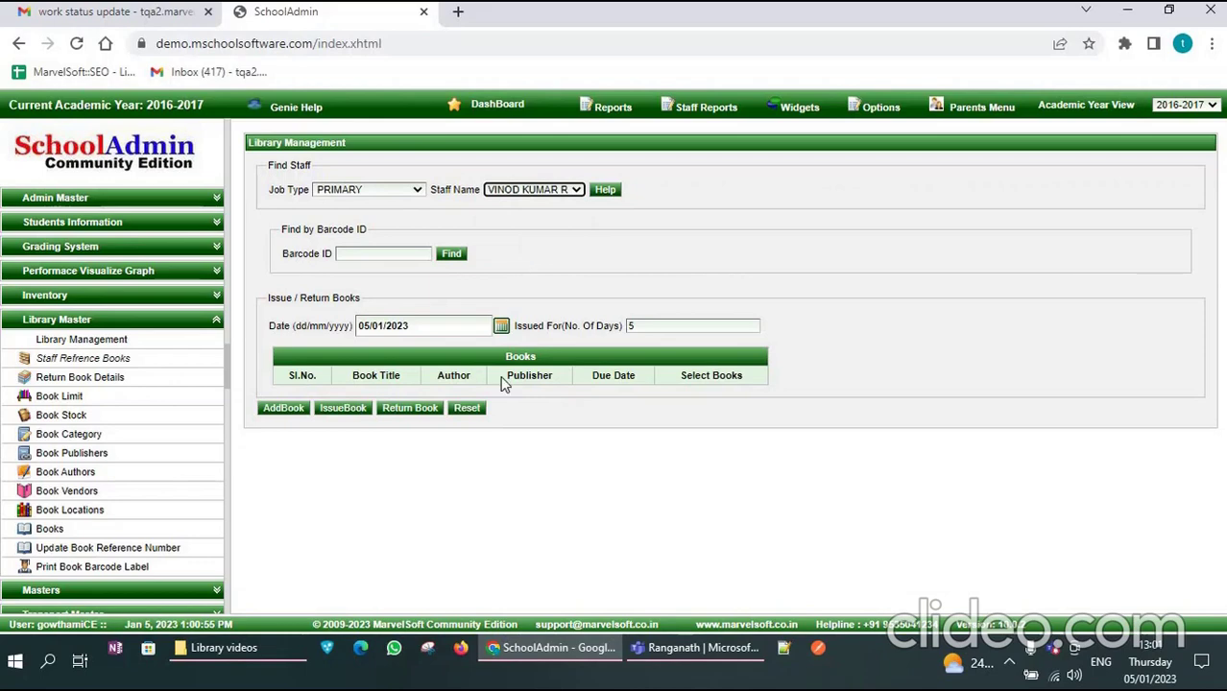
pyautogui.click(287, 409)
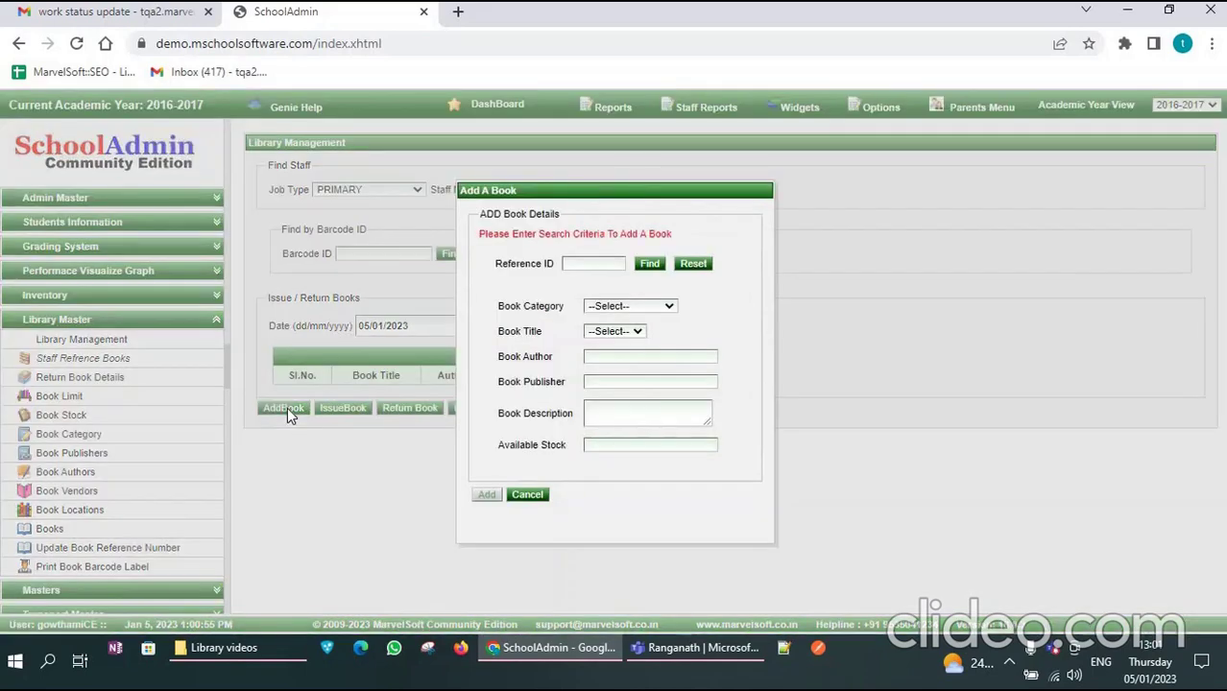
# Issue the Reference Book 'Sea Shore' to the primary staff member, Jan 05 to Jan 10 2023.
pyautogui.click(603, 313)
pyautogui.click(609, 382)
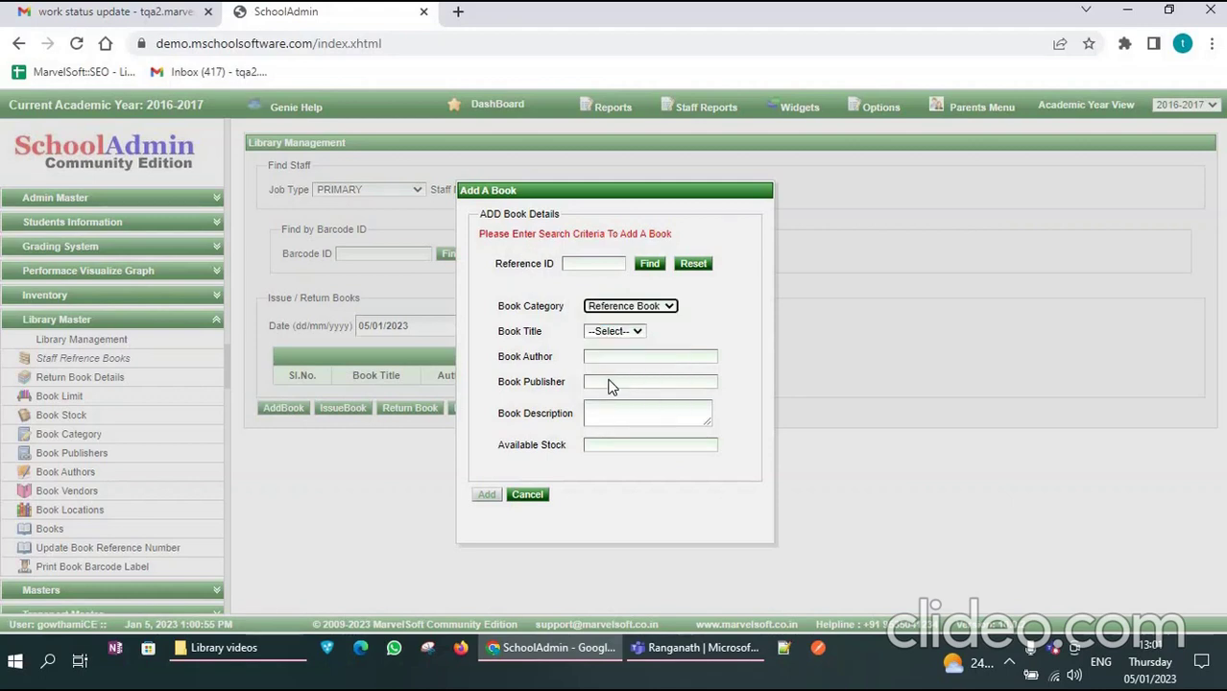
pyautogui.click(620, 334)
pyautogui.click(620, 359)
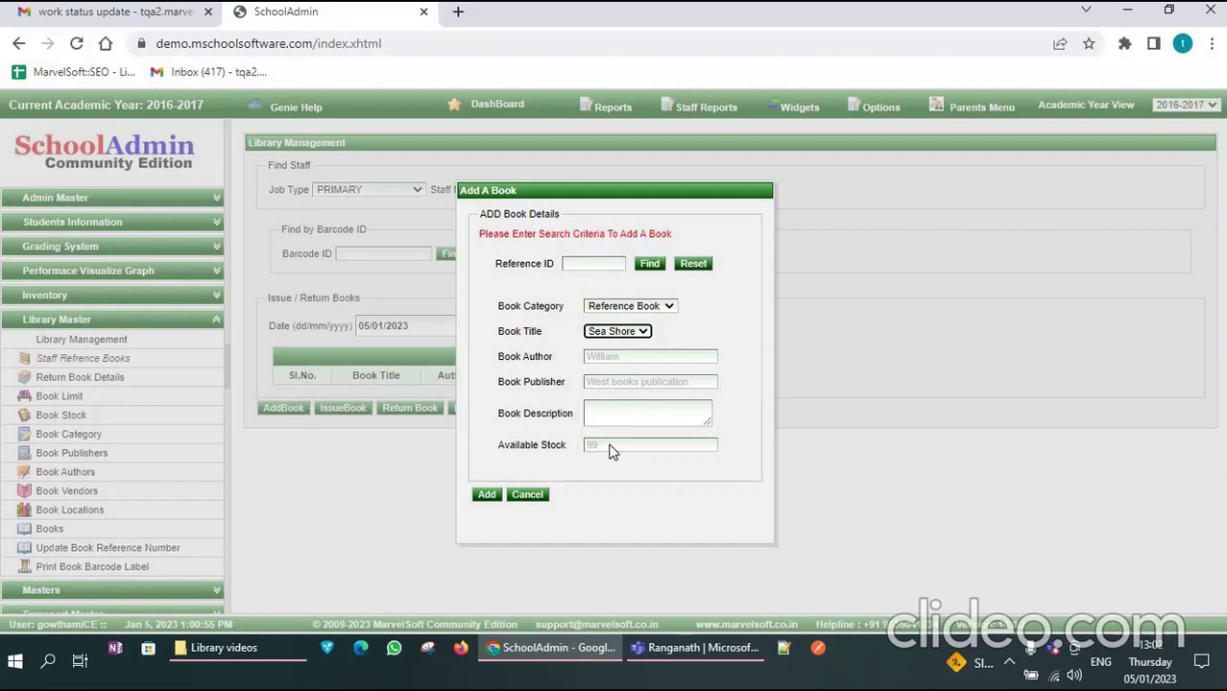
pyautogui.click(483, 497)
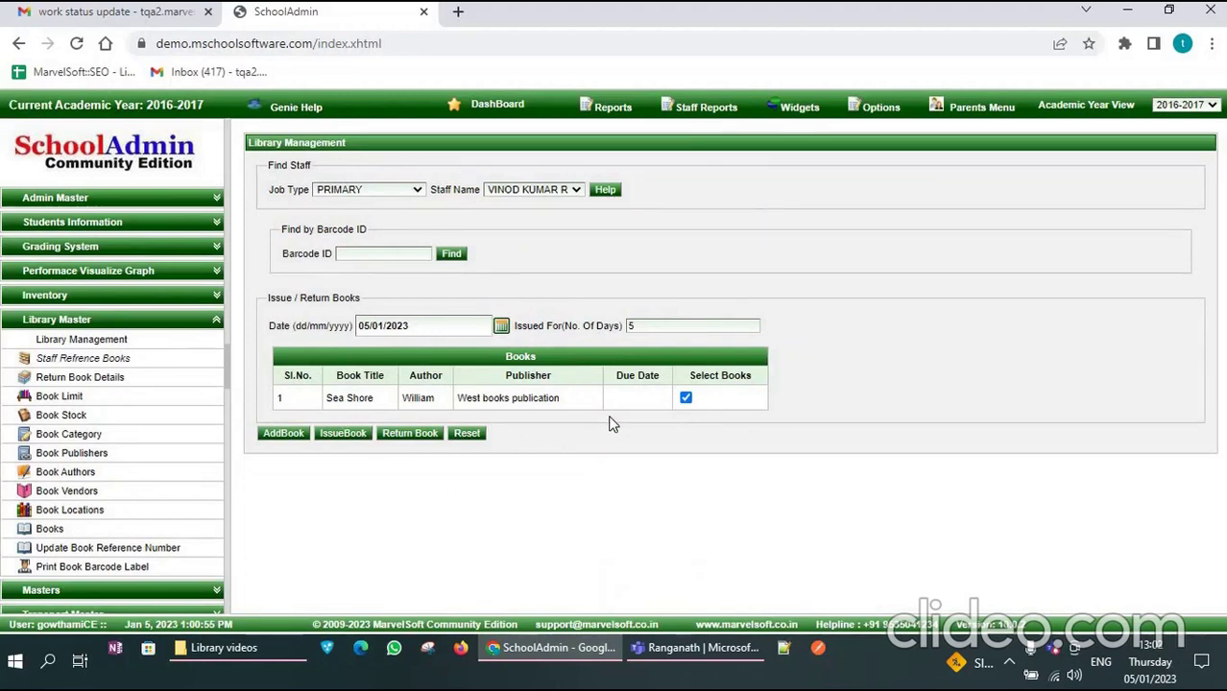
pyautogui.click(342, 437)
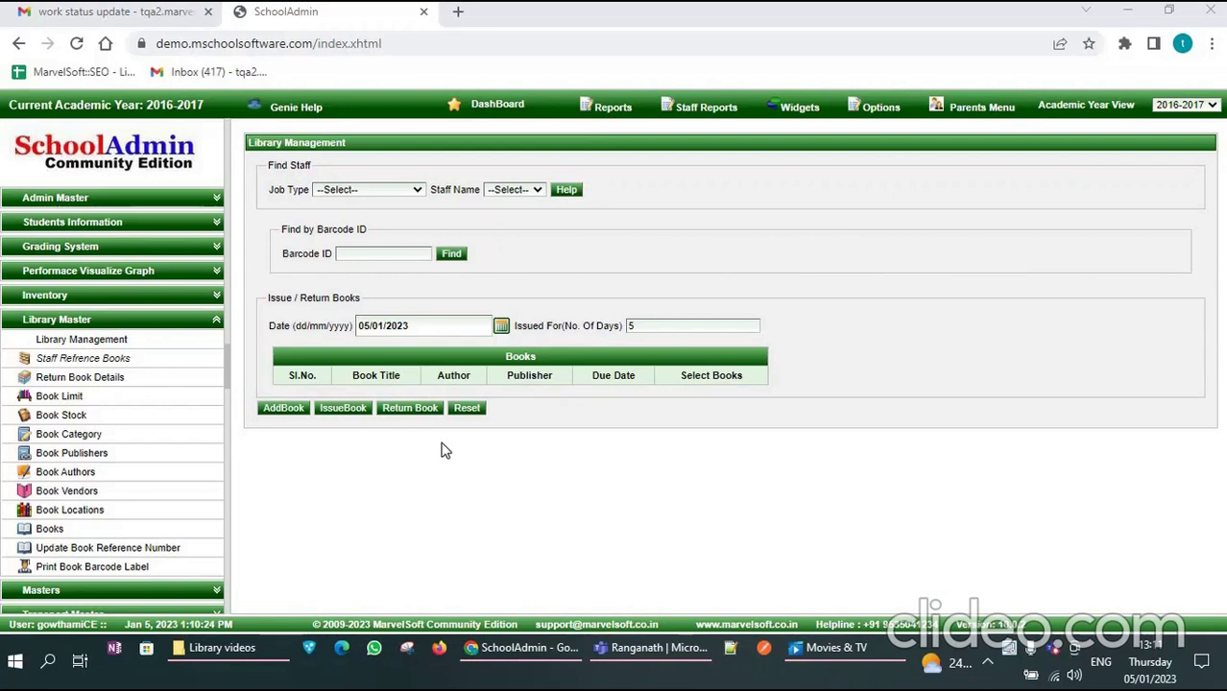
# Find all students' unreturned books for Class III, Section A, then switch to Staff Pending Books.
pyautogui.click(132, 380)
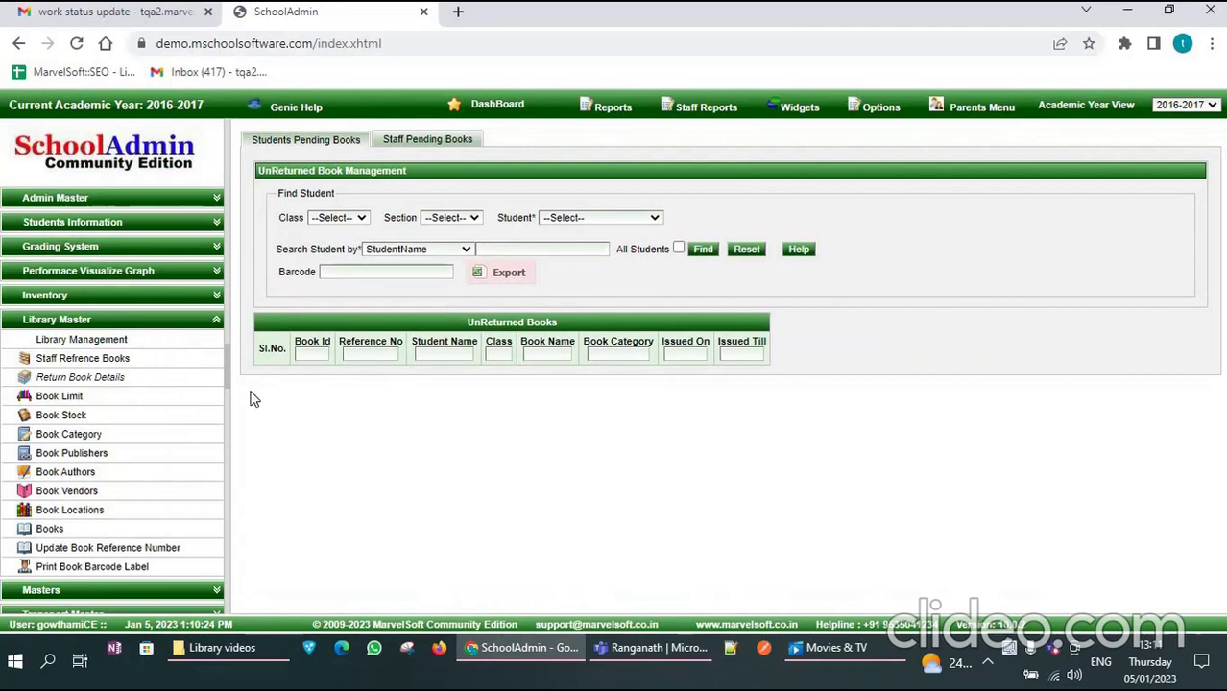
pyautogui.click(336, 218)
pyautogui.click(331, 308)
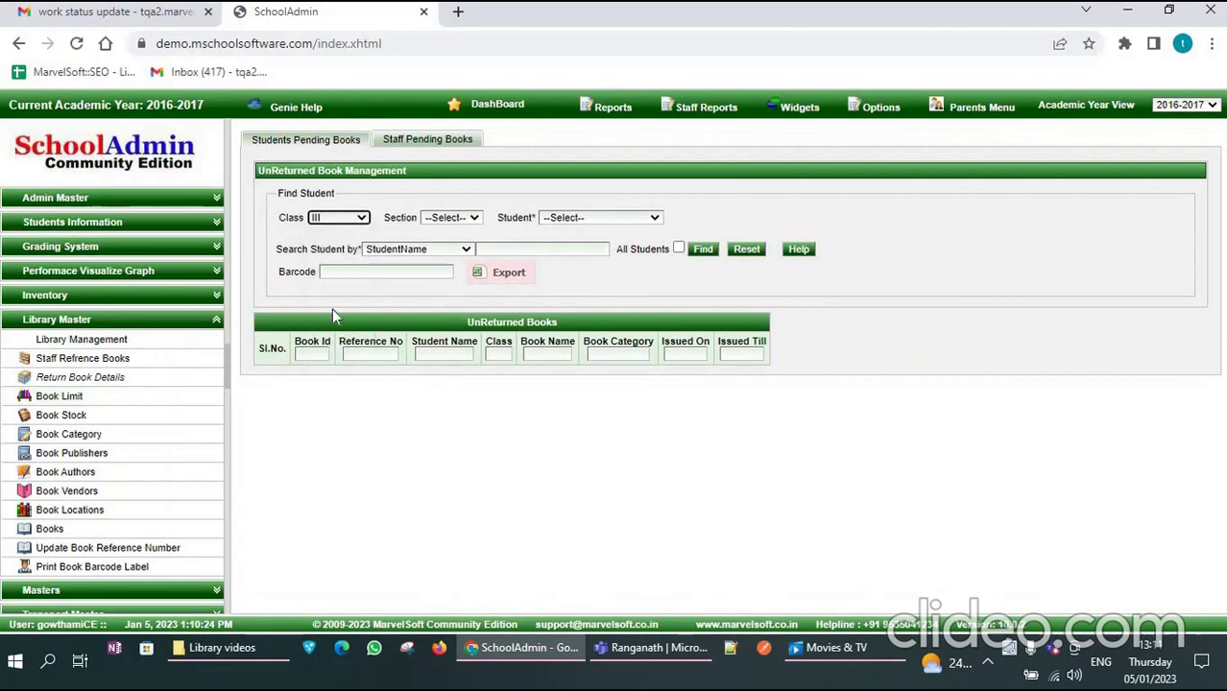
pyautogui.click(440, 217)
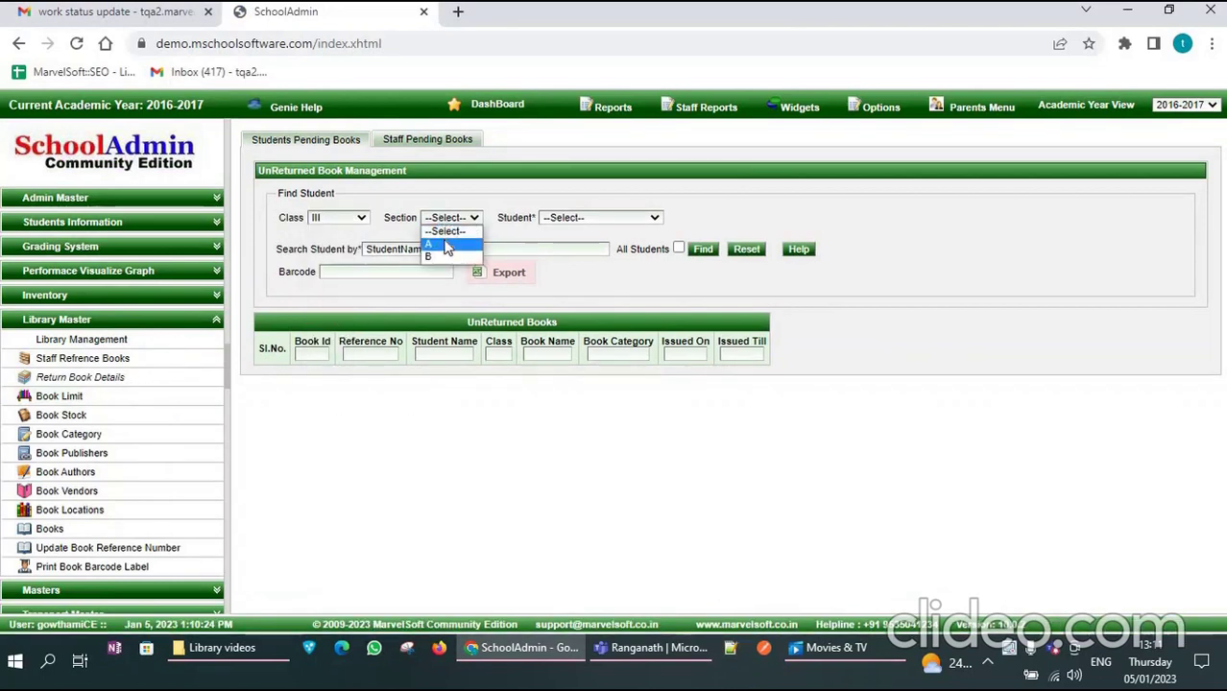
pyautogui.click(445, 246)
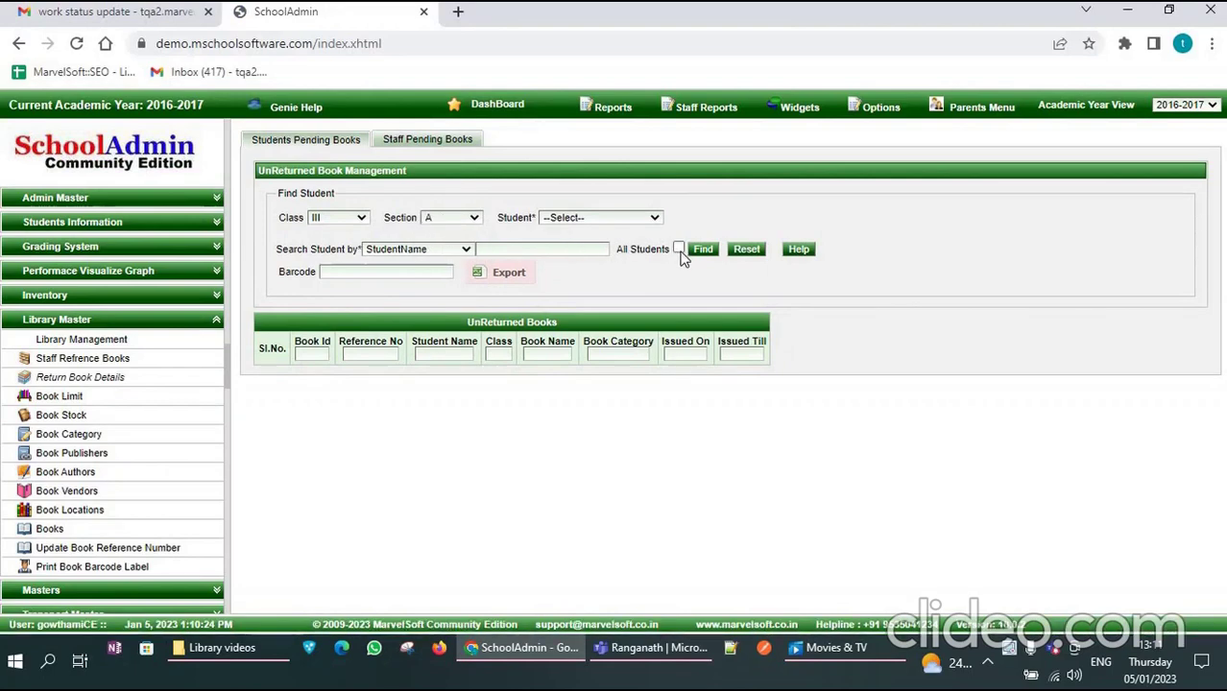
pyautogui.click(679, 249)
pyautogui.click(704, 252)
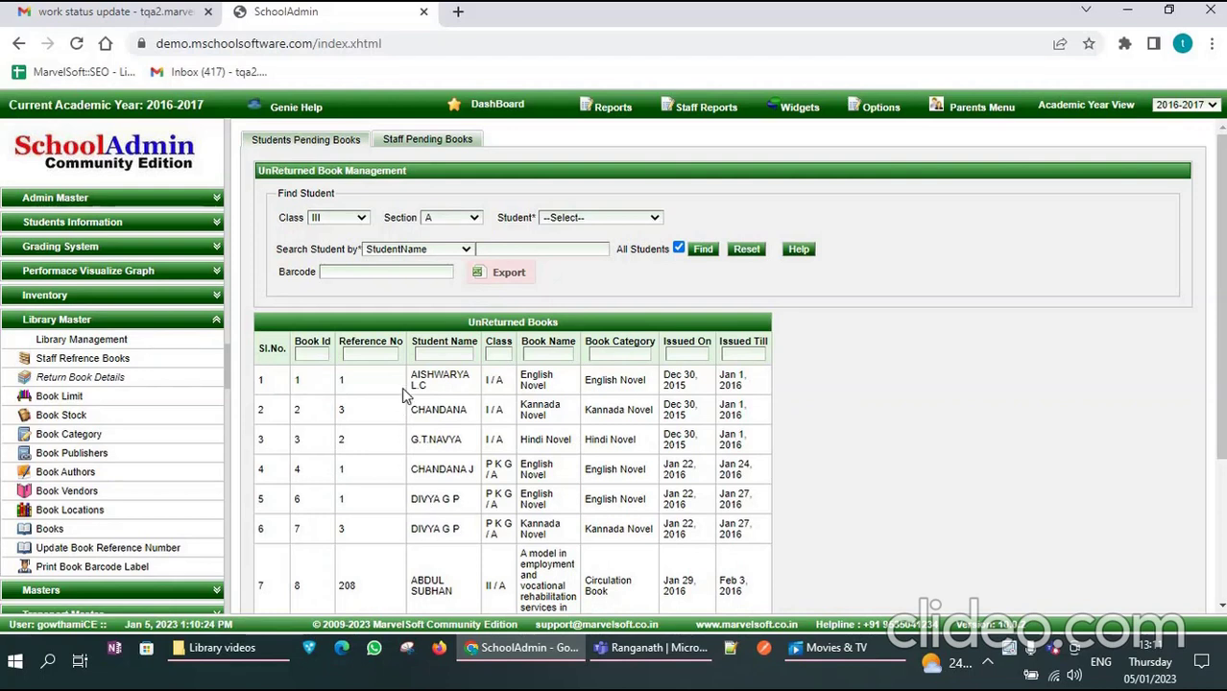
pyautogui.click(413, 142)
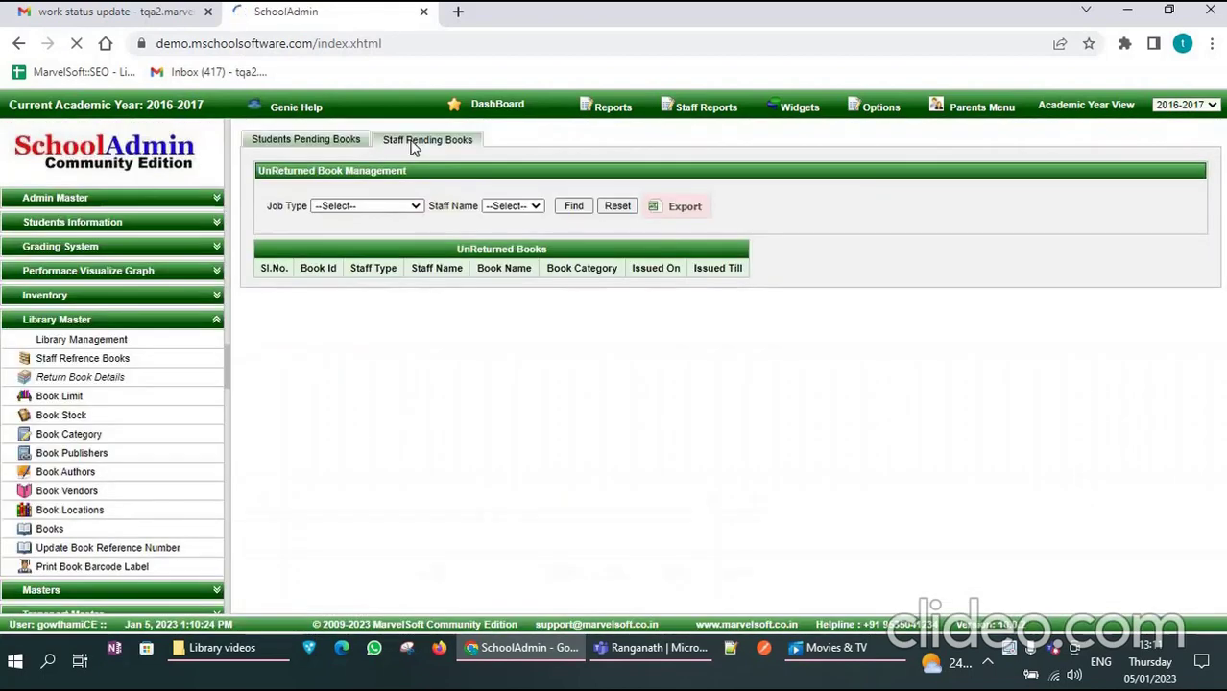
# Find the PRIMARY staff member's unreturned books, which list Sea Shore.
pyautogui.click(361, 207)
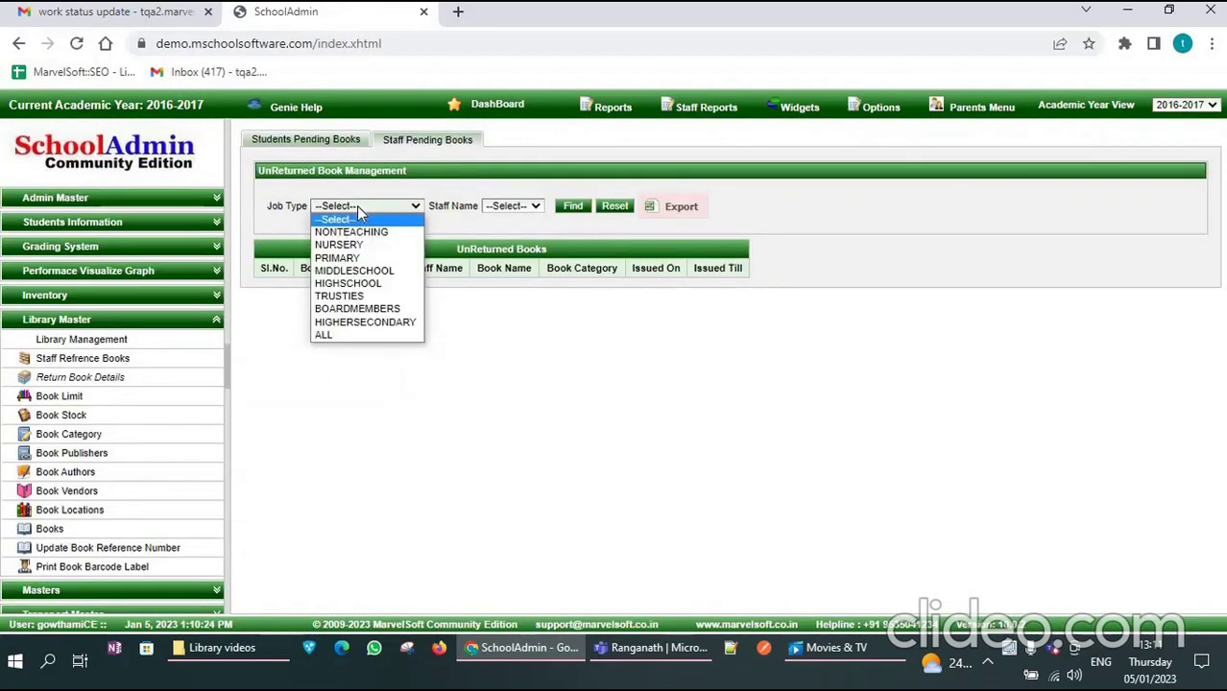
pyautogui.click(357, 258)
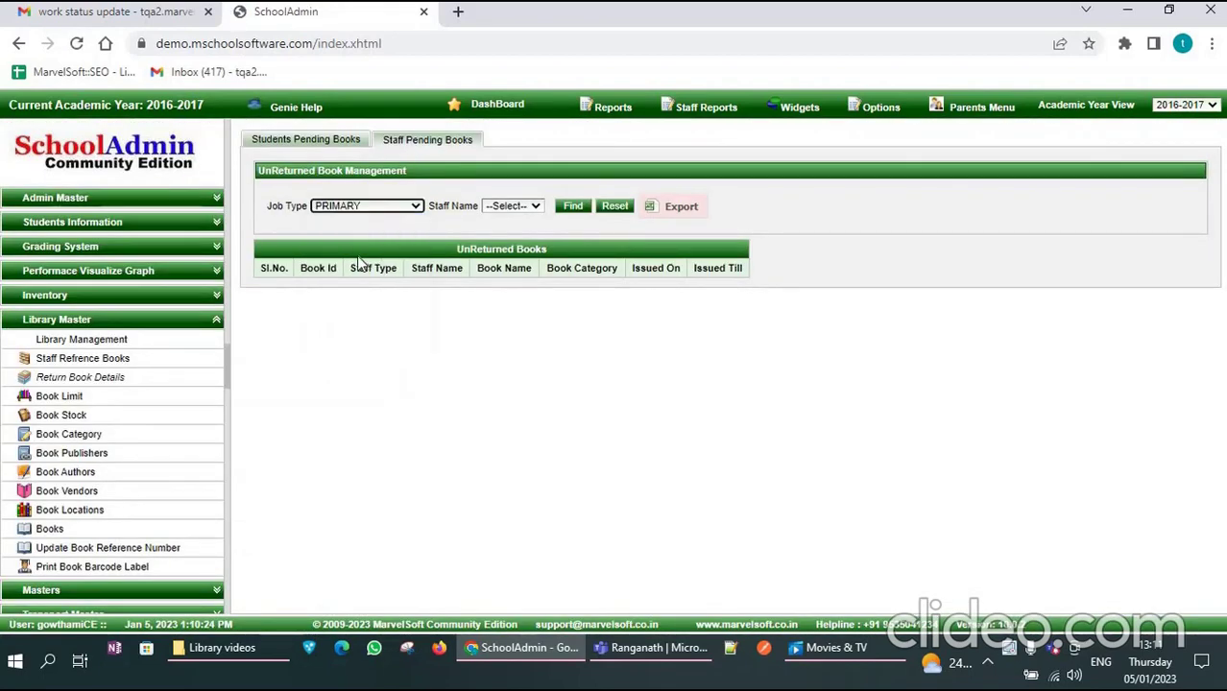
pyautogui.click(527, 207)
pyautogui.click(521, 259)
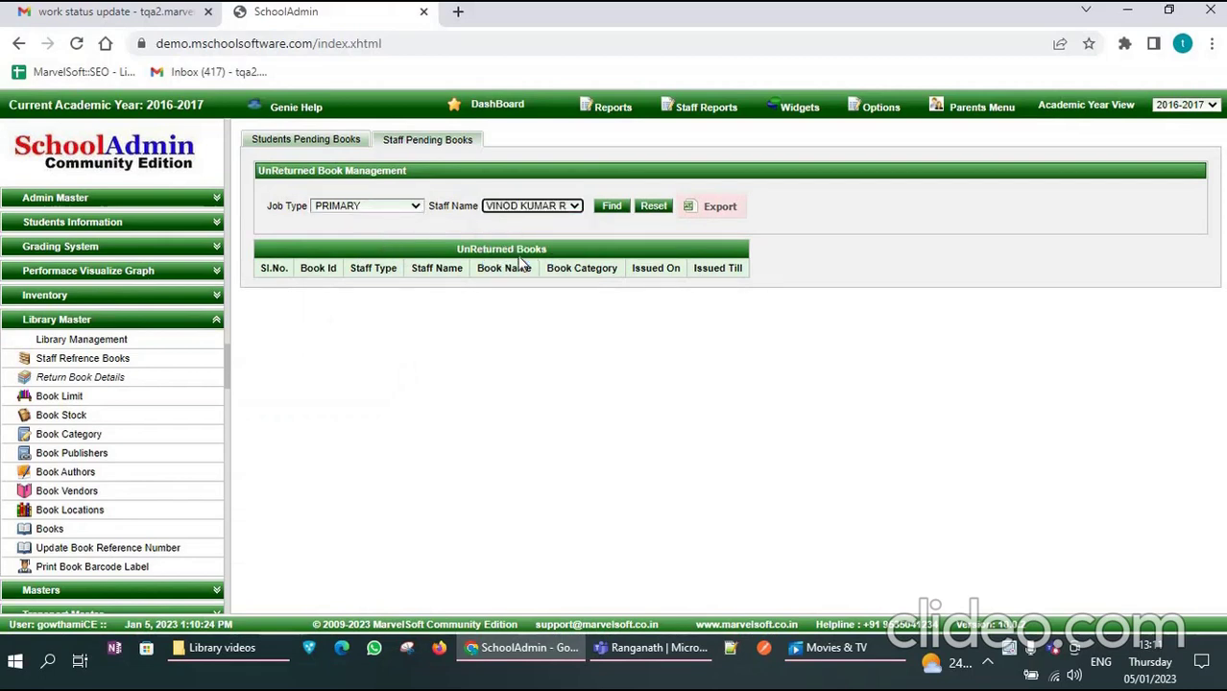
pyautogui.click(612, 206)
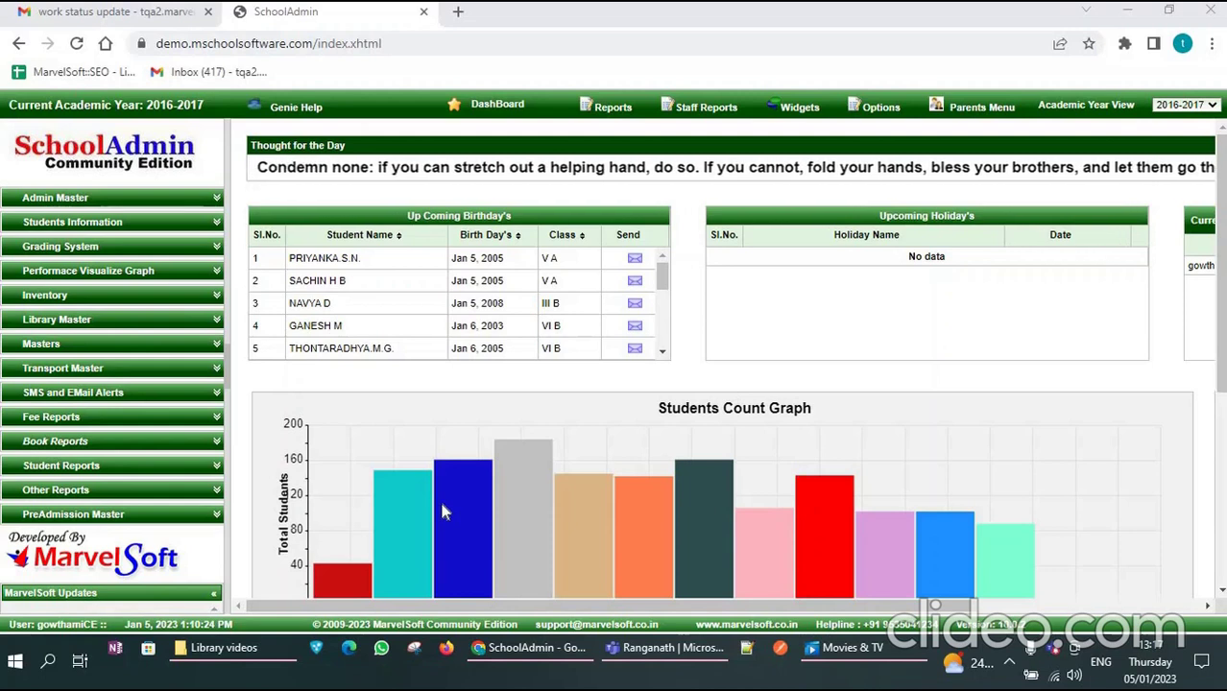
# Preview the Circulation Book report and its PDF, then go to All Books Report.
pyautogui.click(44, 445)
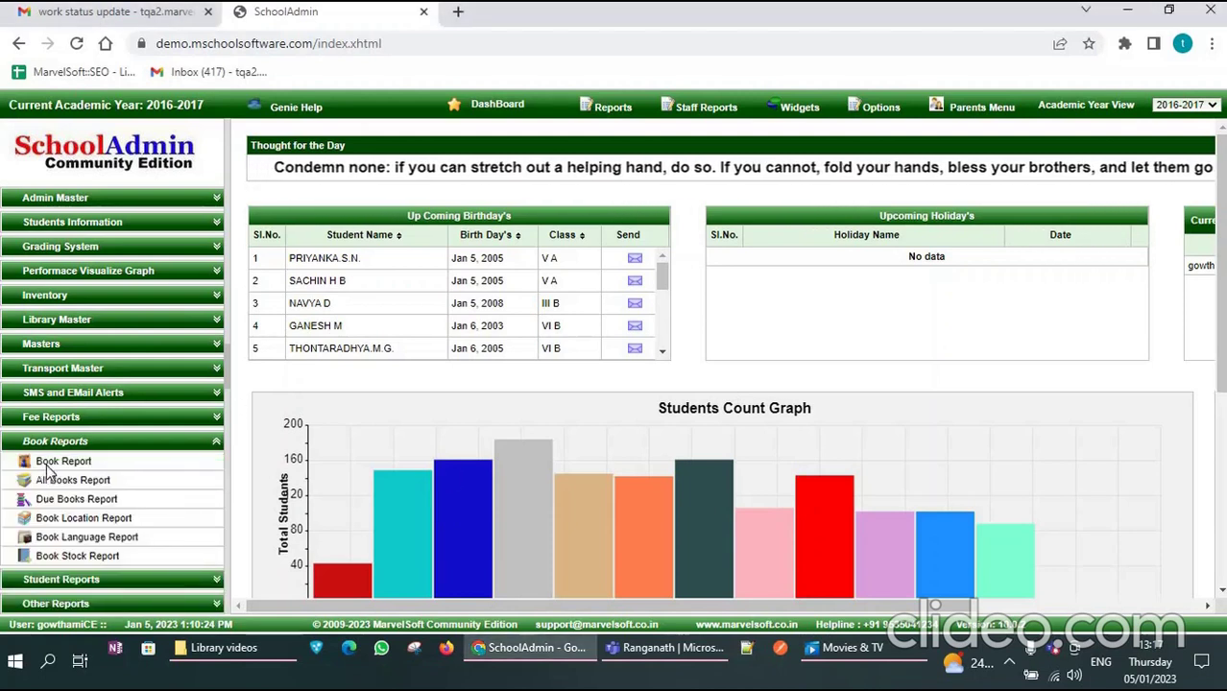
pyautogui.click(44, 467)
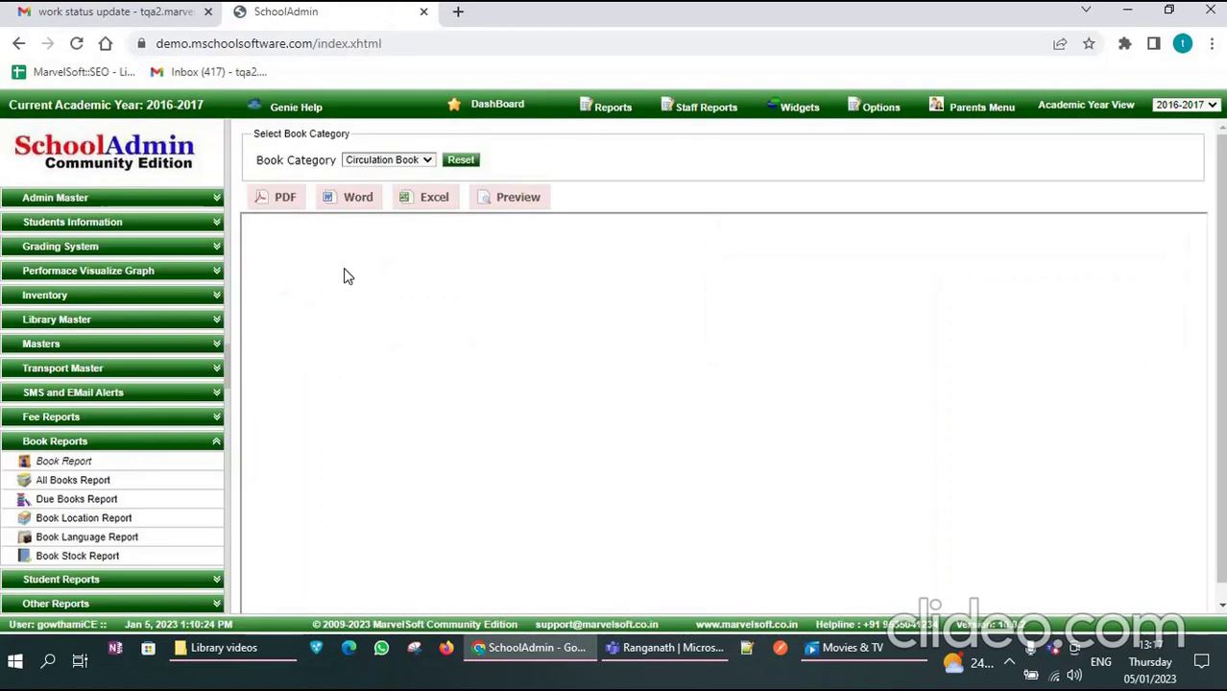
pyautogui.click(383, 162)
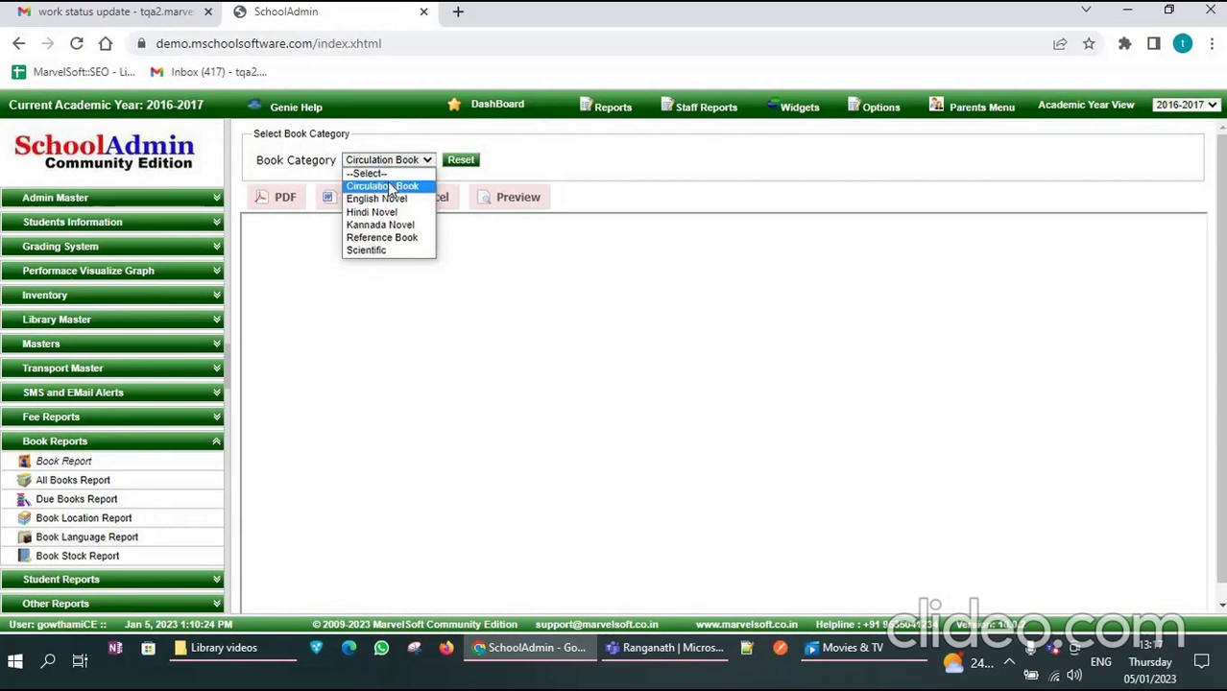
pyautogui.click(388, 188)
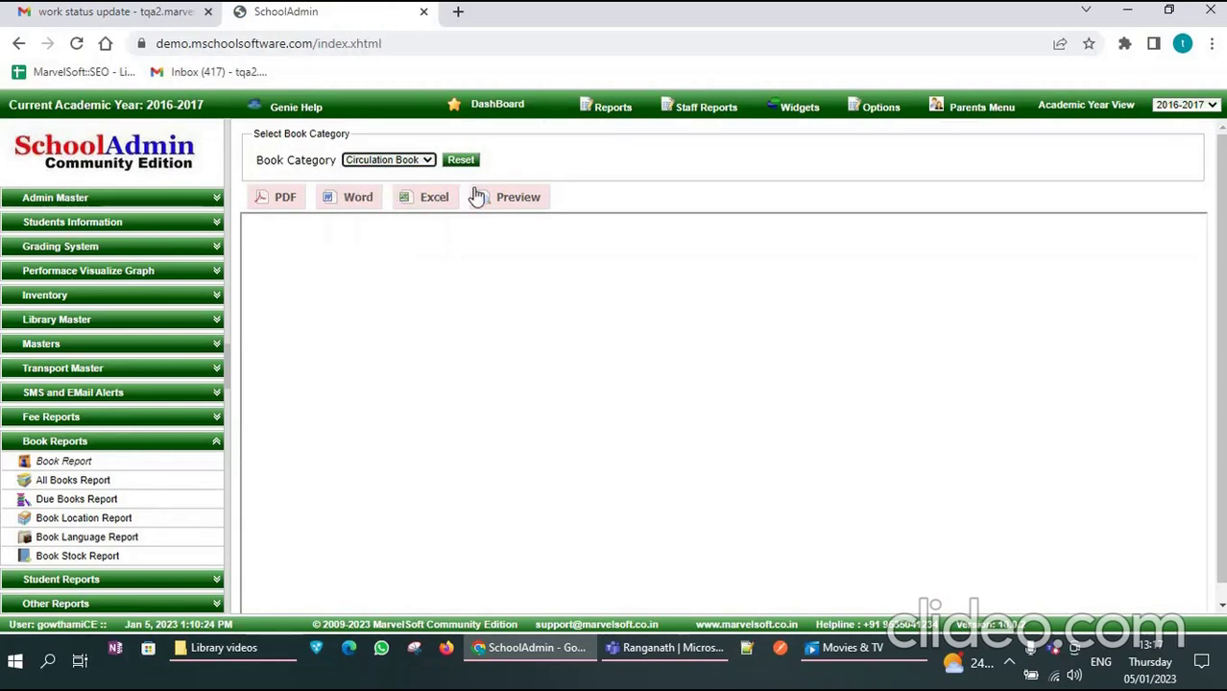
pyautogui.click(509, 198)
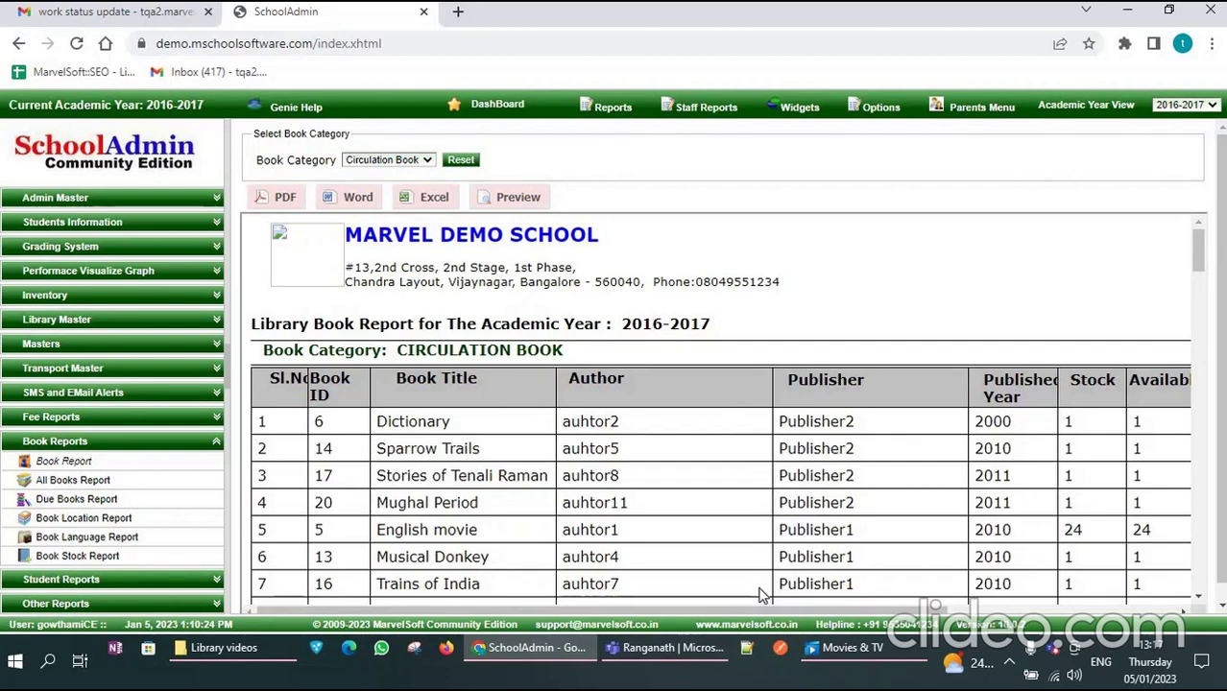
pyautogui.click(279, 209)
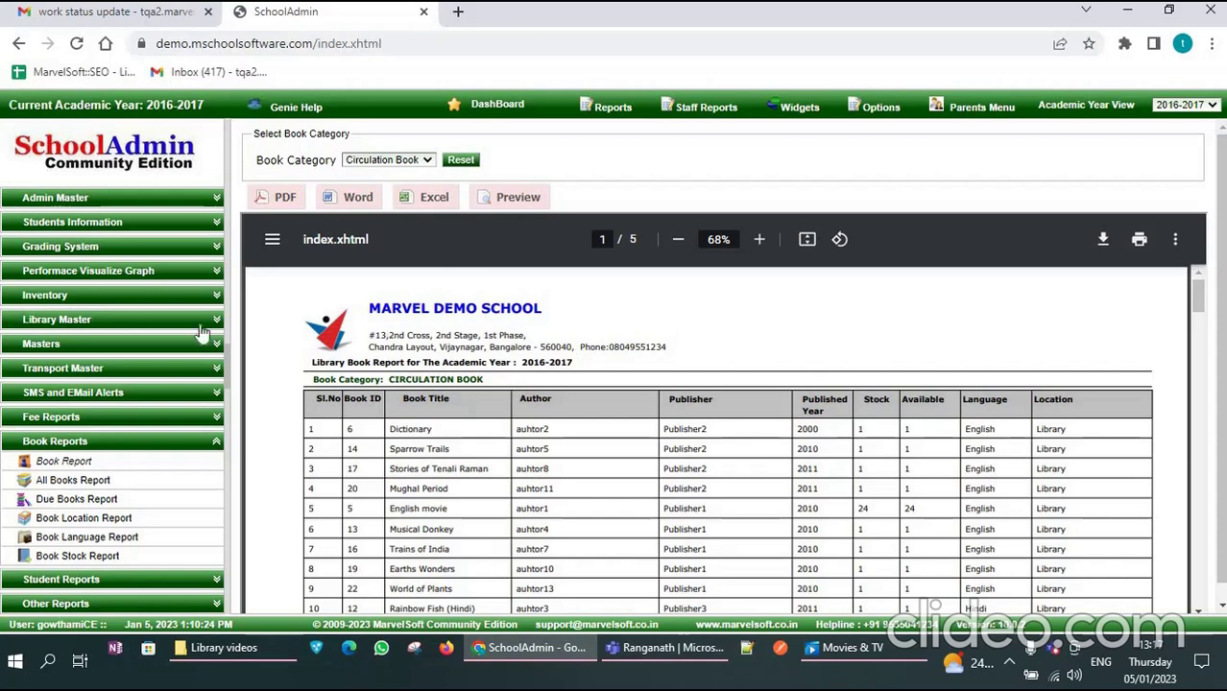
pyautogui.click(52, 481)
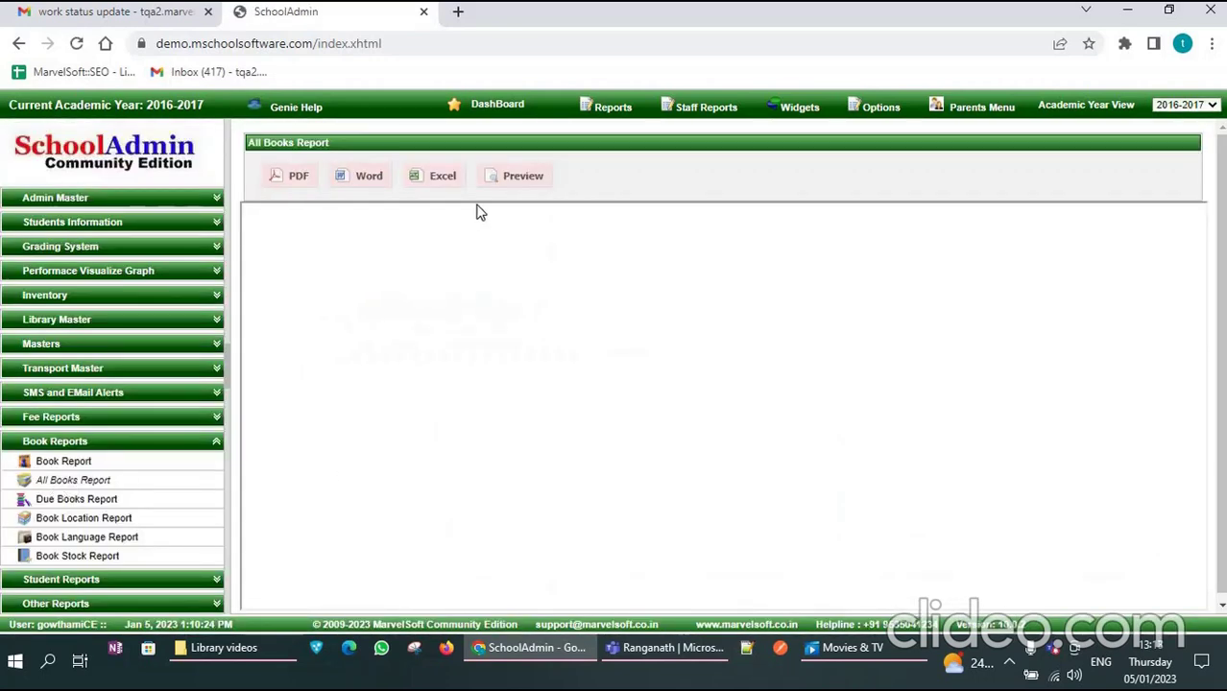
# Preview the All Books Report, listing books grouped by category such as Hindi Novel and English Novel.
pyautogui.click(505, 182)
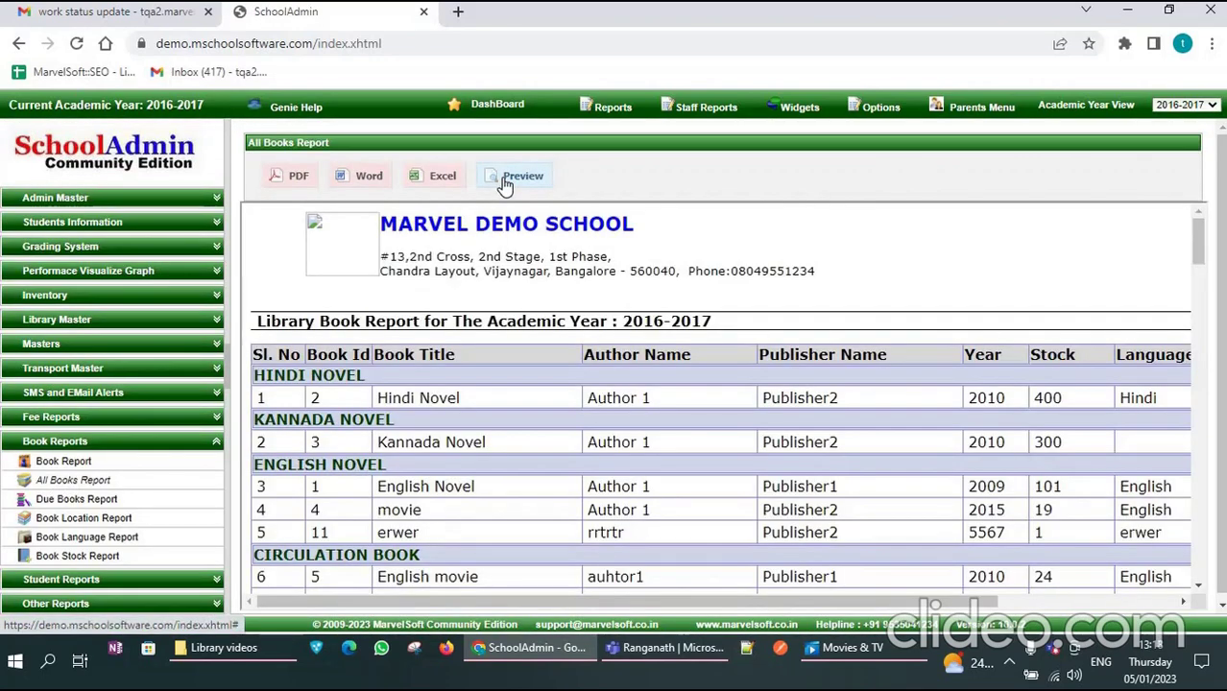